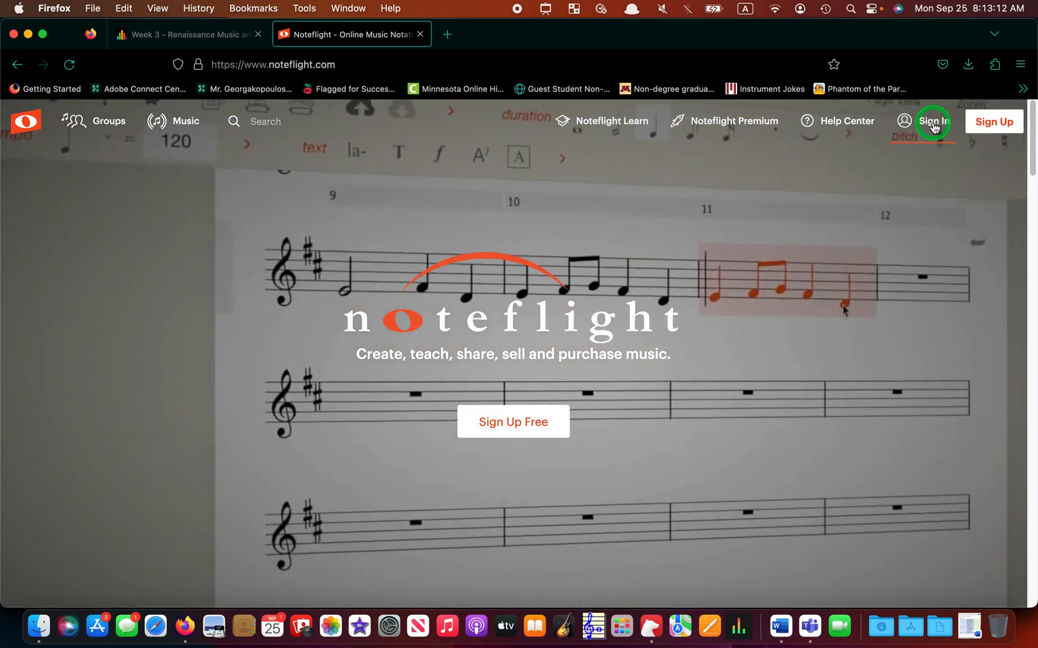
Sign in to Noteflight and open 'Week 3 Walkthrough' from My Scores.
left_click(932, 123)
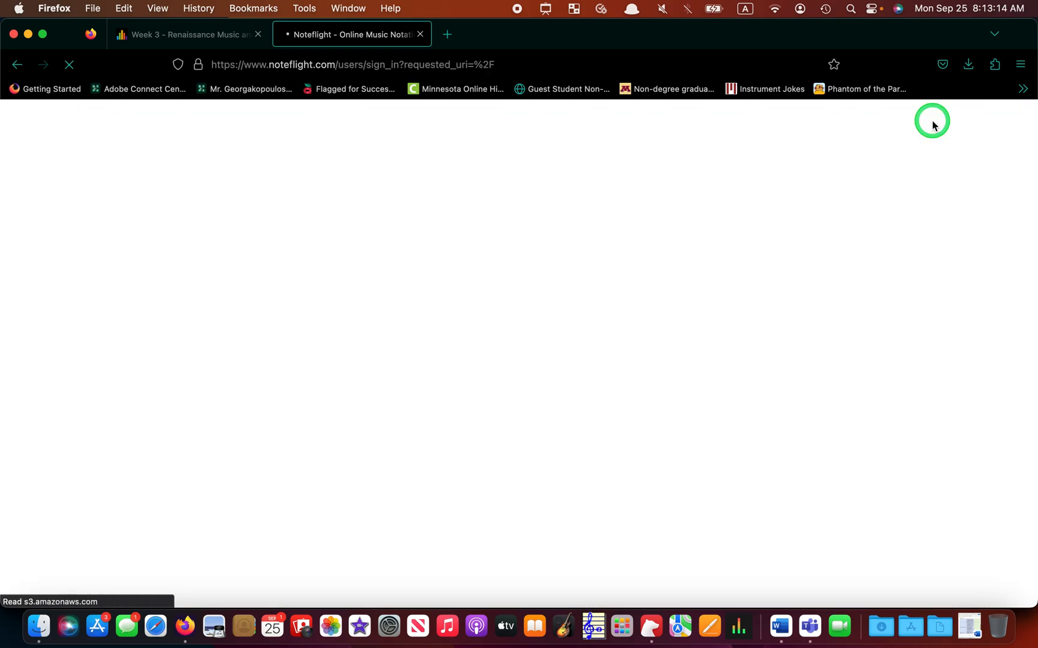
left_click(512, 431)
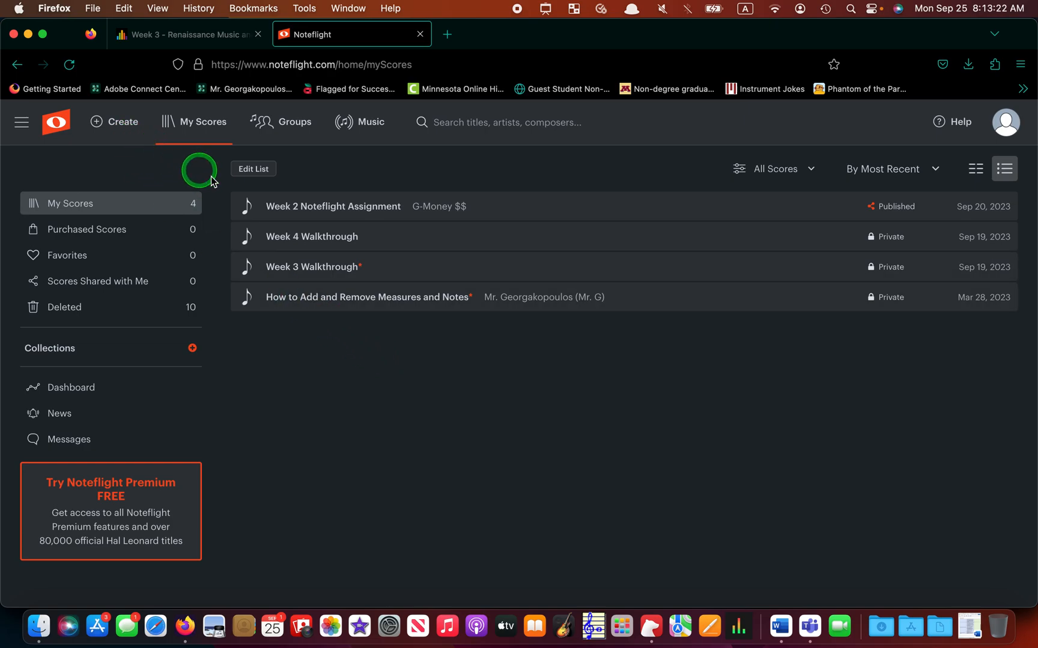
left_click(307, 271)
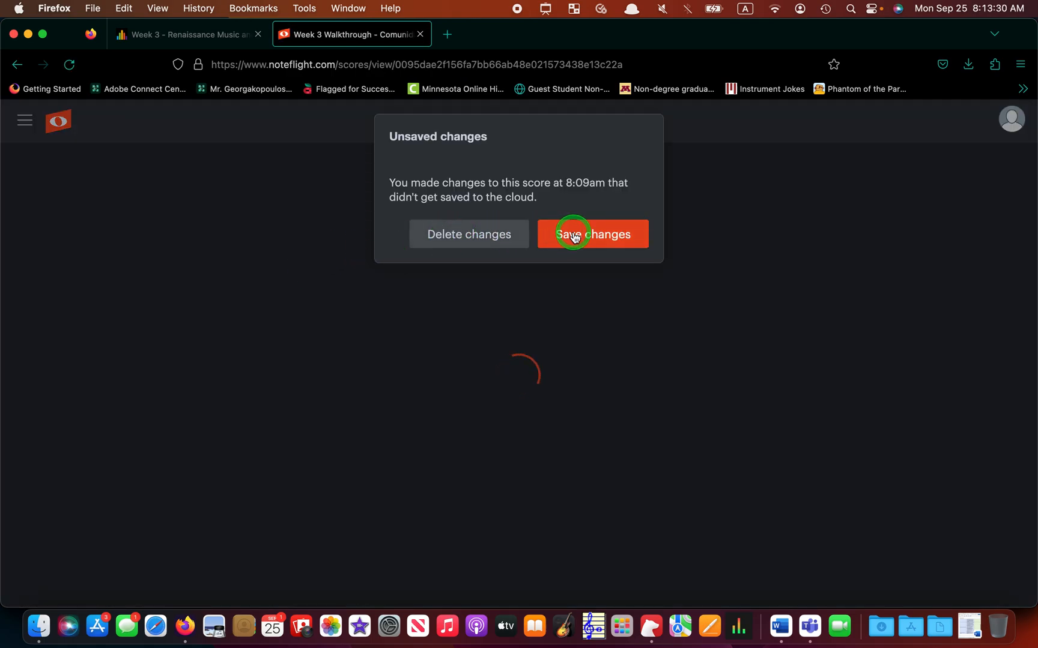
Delete the leftover unsaved changes and put the 'Week 3 Walkthrough' title into edit mode.
left_click(477, 234)
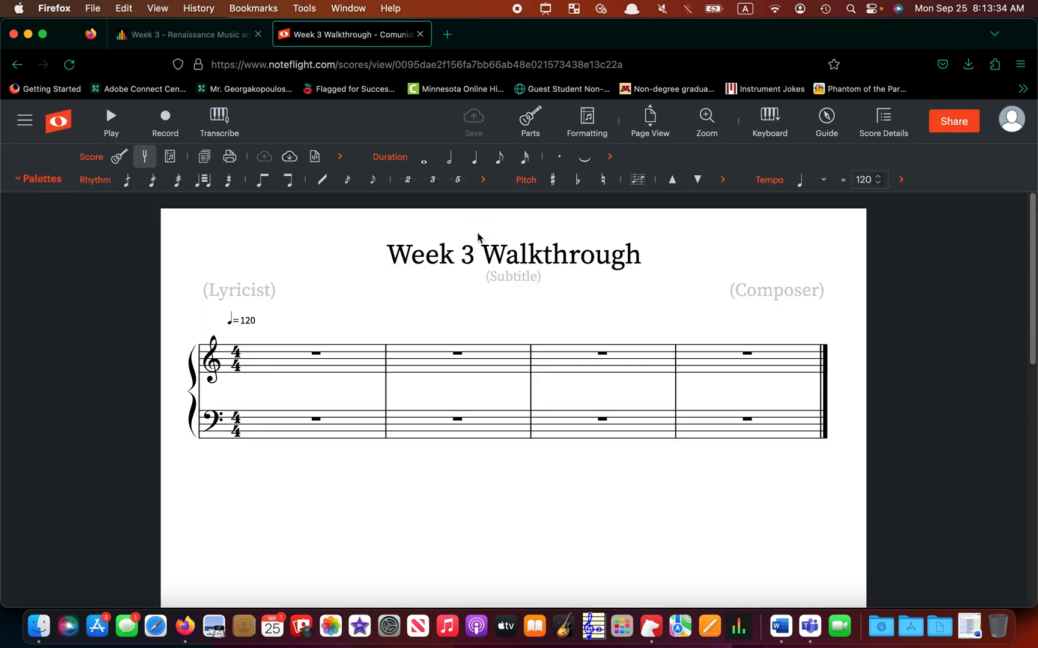
left_click(511, 259)
left_click(511, 259)
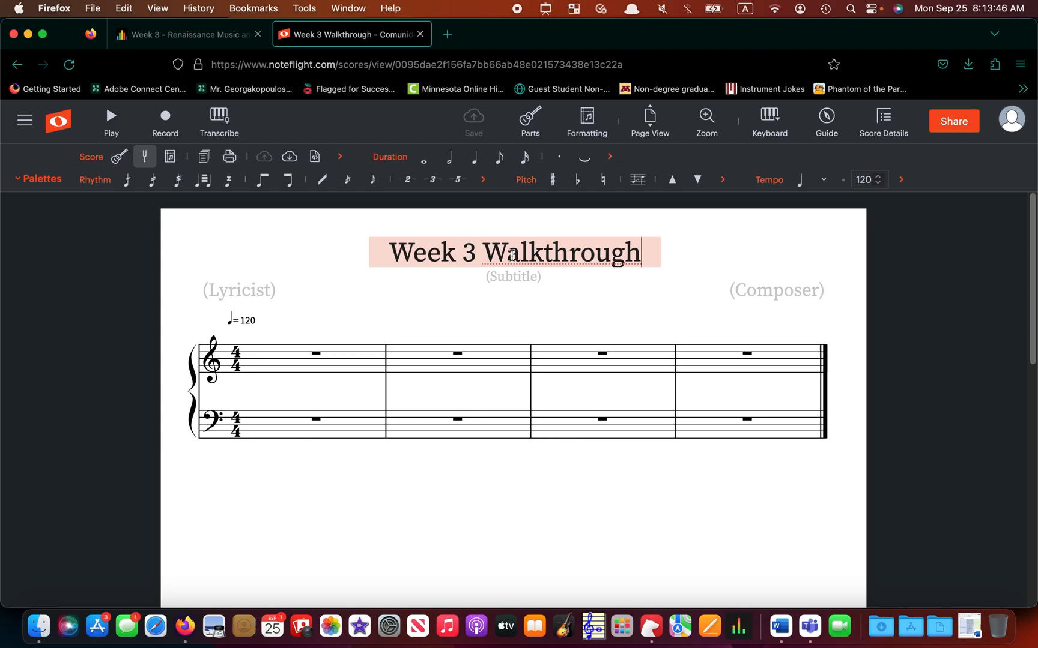
Replace the title with 'Mr. G's Rhythm Demo' and type a composer name into the (Composer) field.
key("super+a")
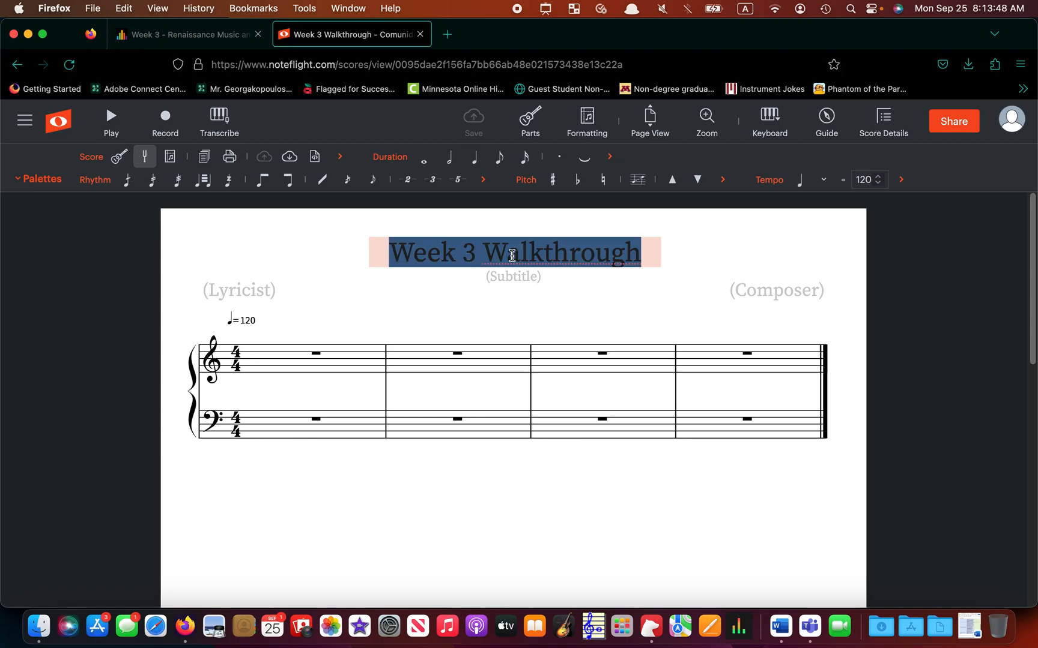
type("Mr.")
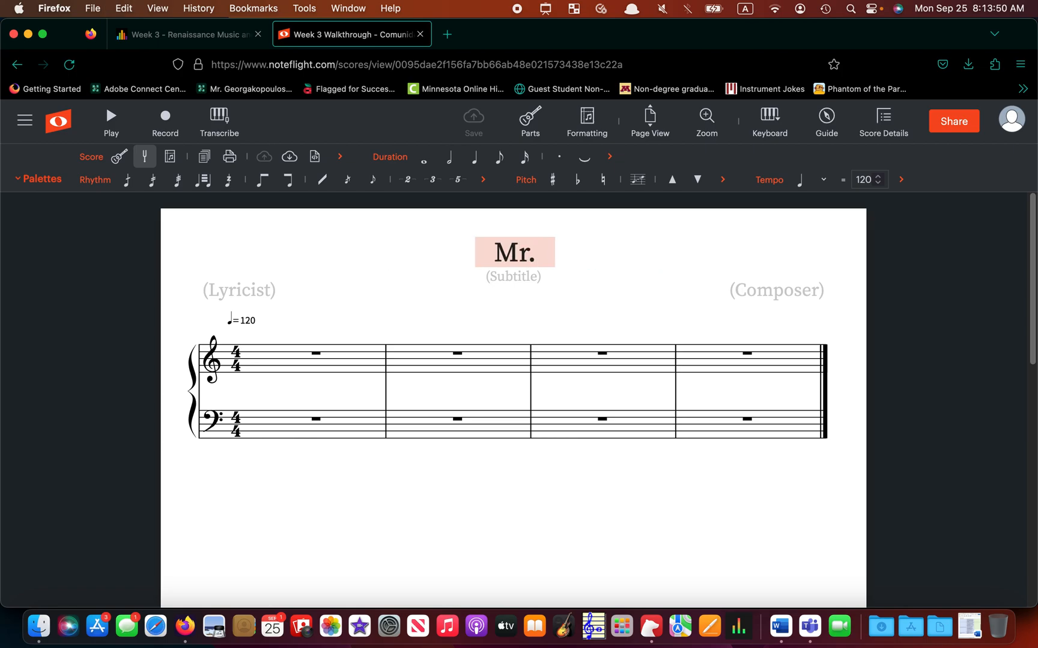
type(" G's Rhythms")
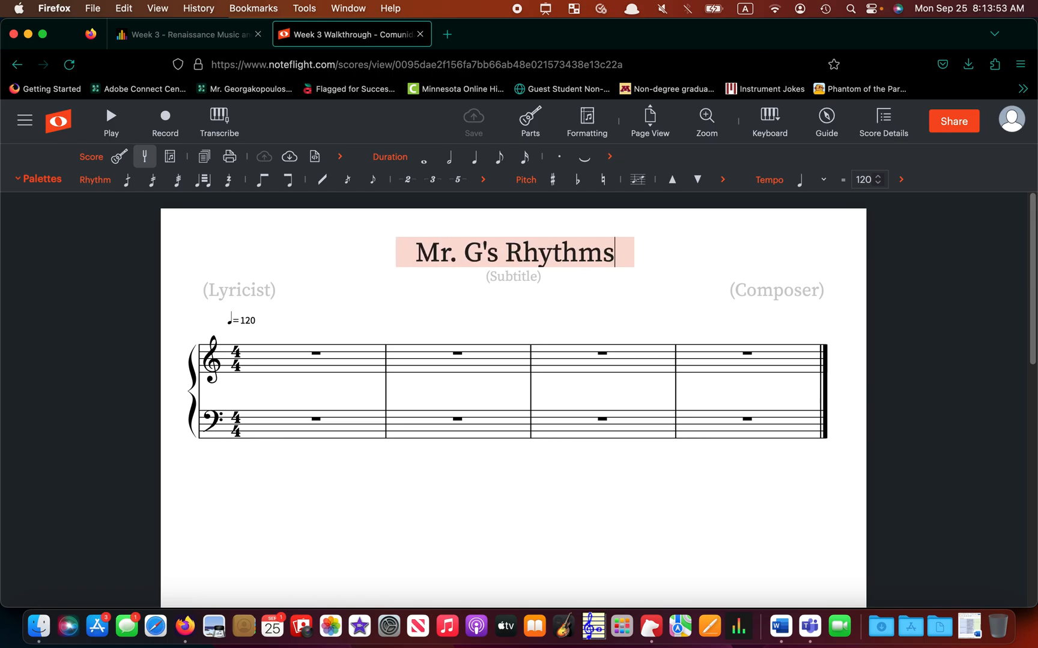
key("BackSpace")
type("Demo")
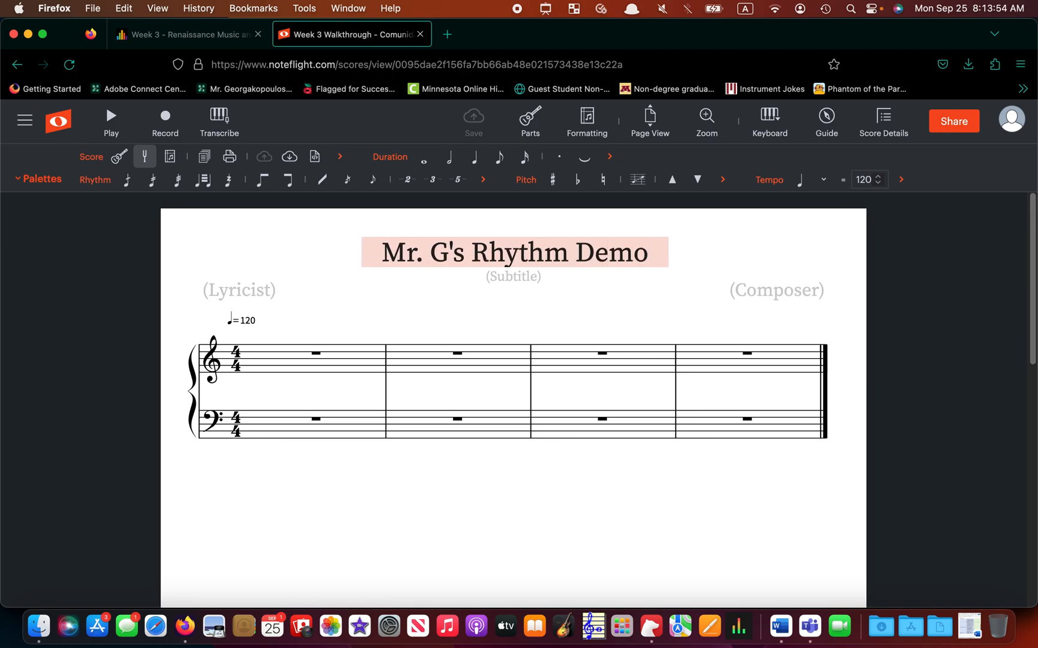
left_click(774, 299)
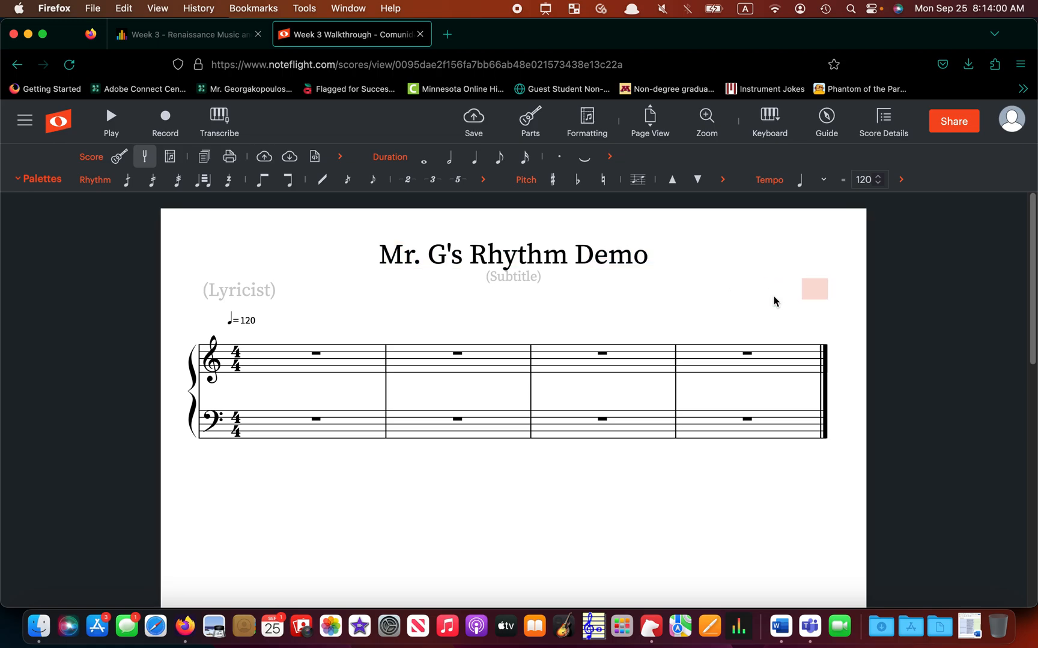
type("G-Mon")
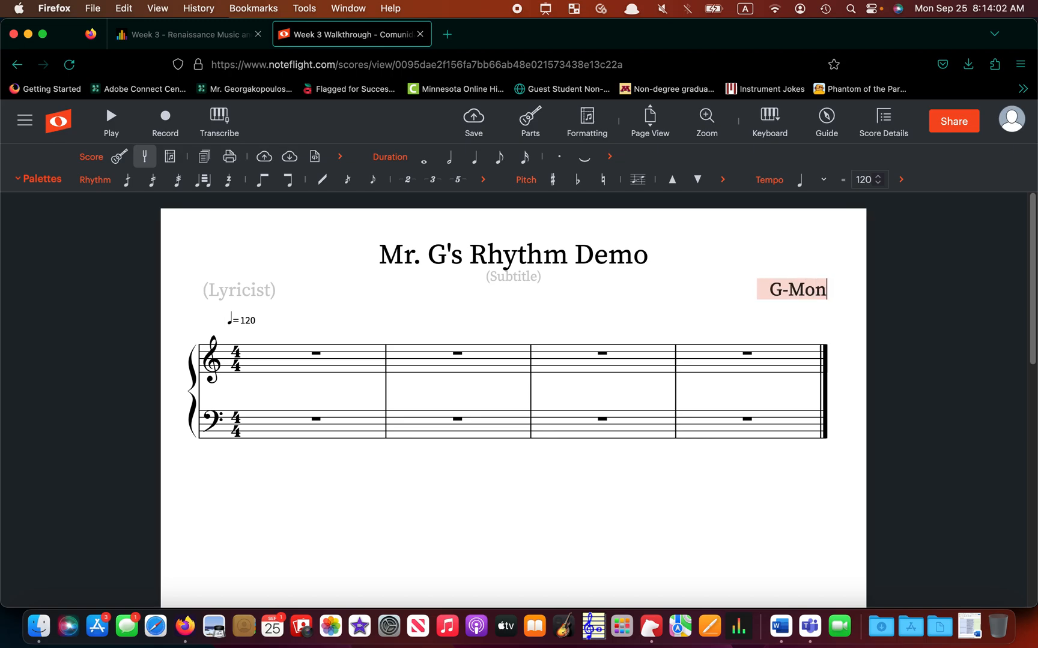
type("ey $$")
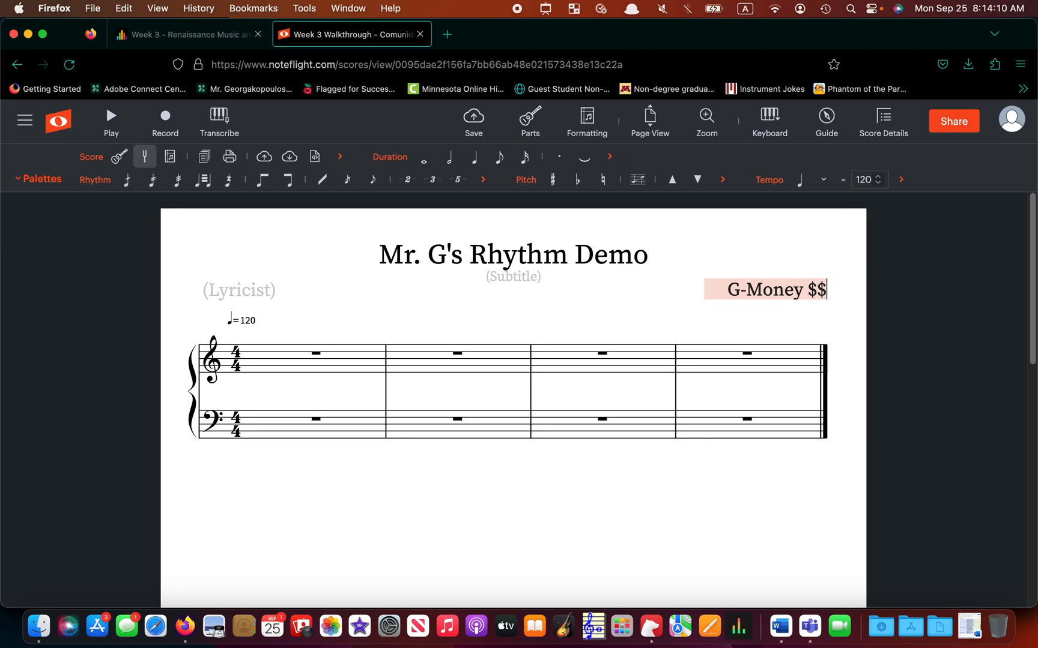
left_click(319, 366)
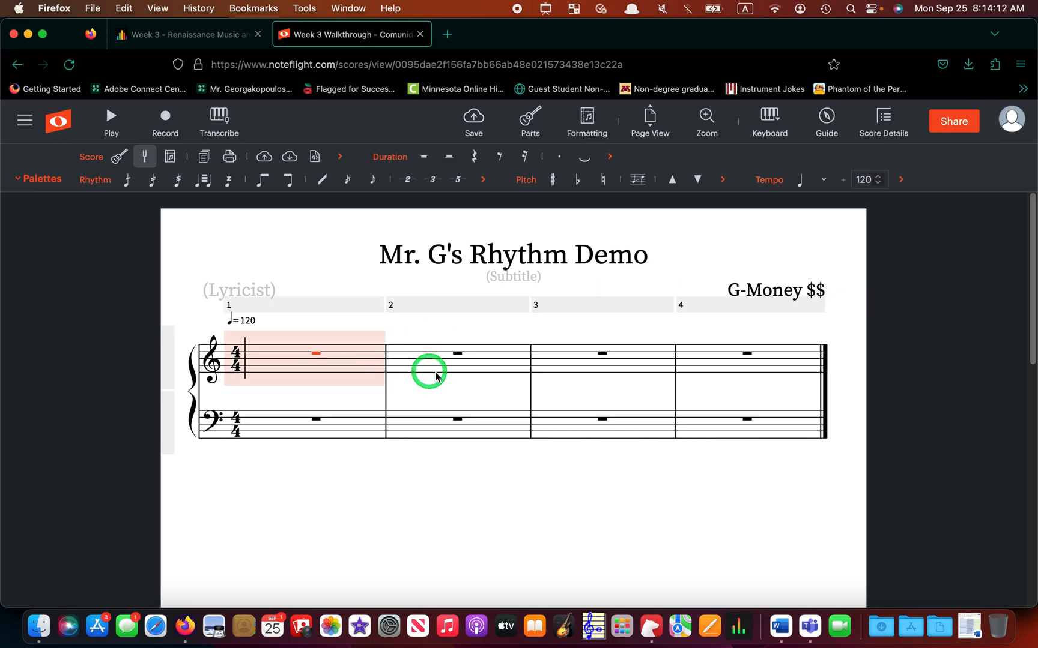
left_click(577, 363)
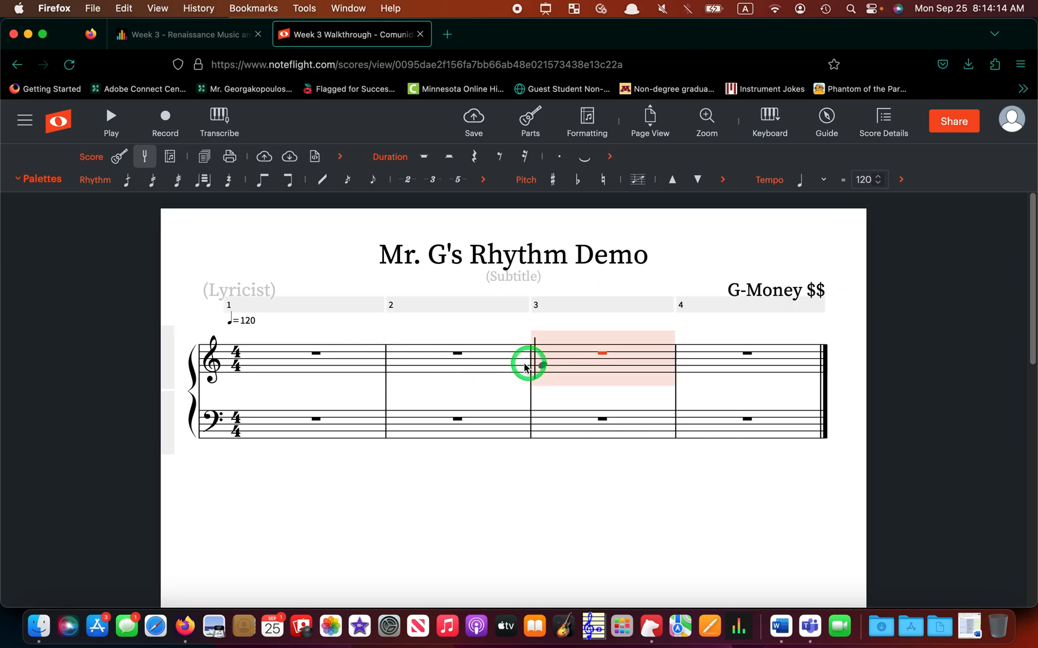
left_click(472, 372)
left_click(464, 536)
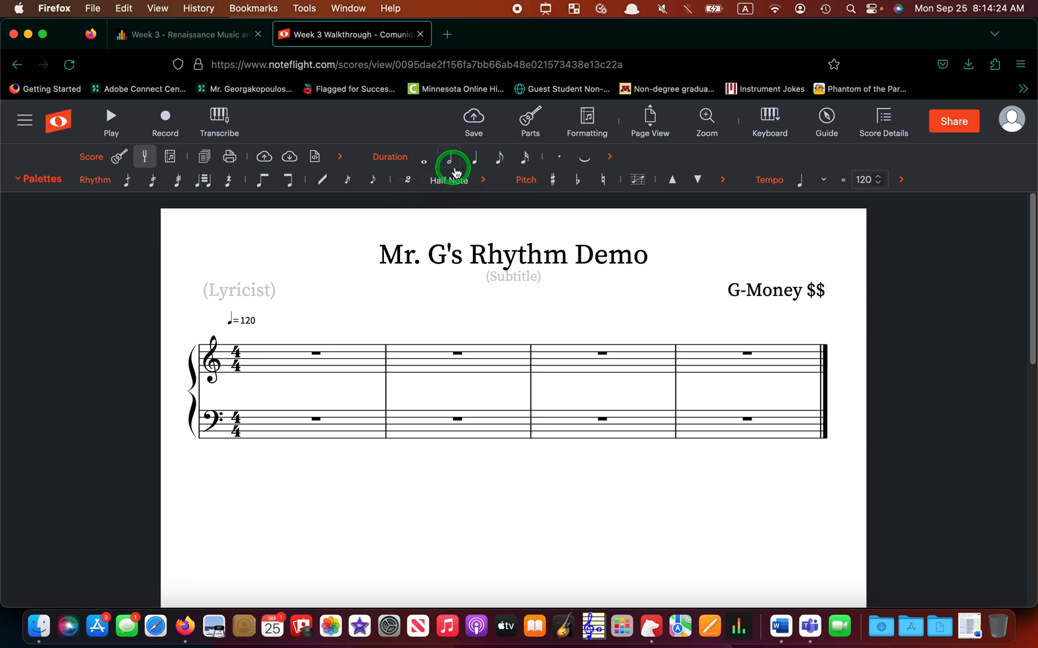
left_click(522, 167)
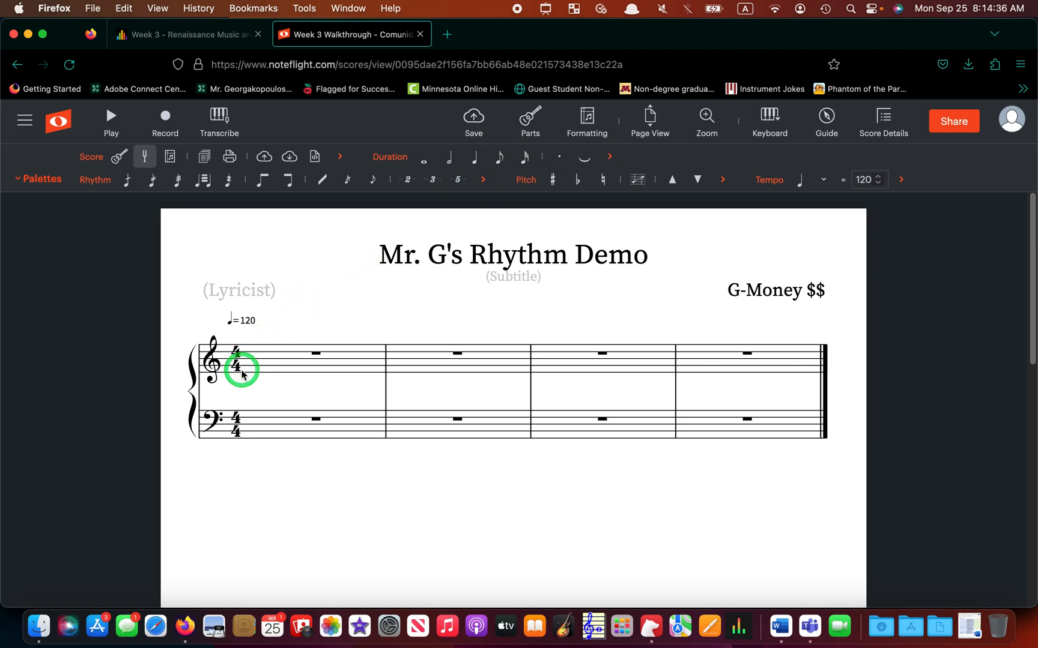
left_click(270, 364)
left_click(435, 363)
left_click(575, 374)
left_click(720, 365)
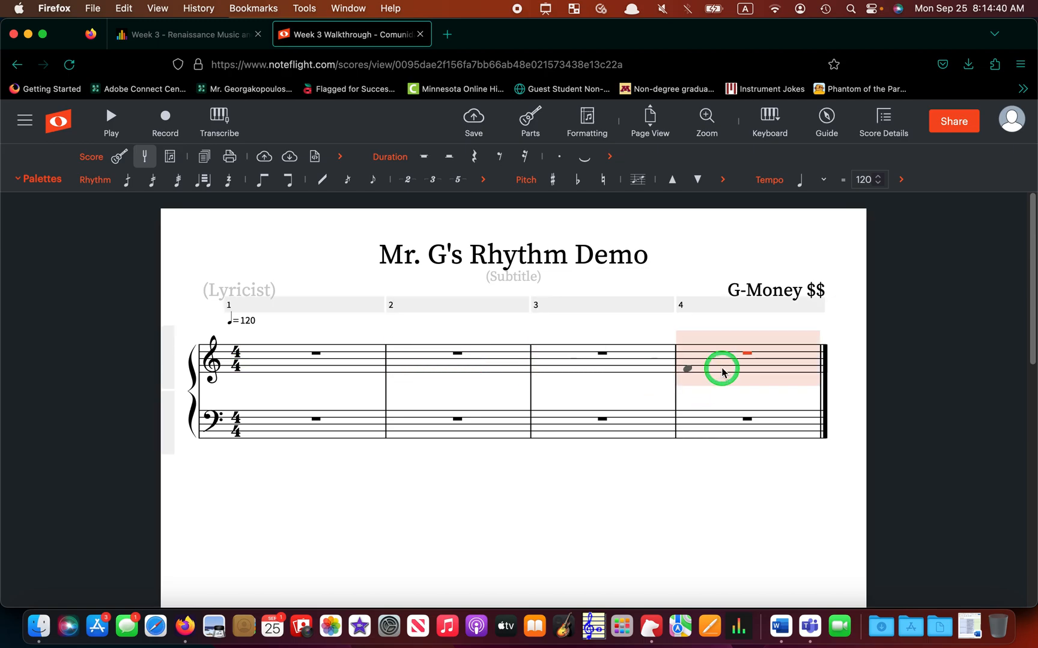
left_click(298, 378)
left_click(280, 368)
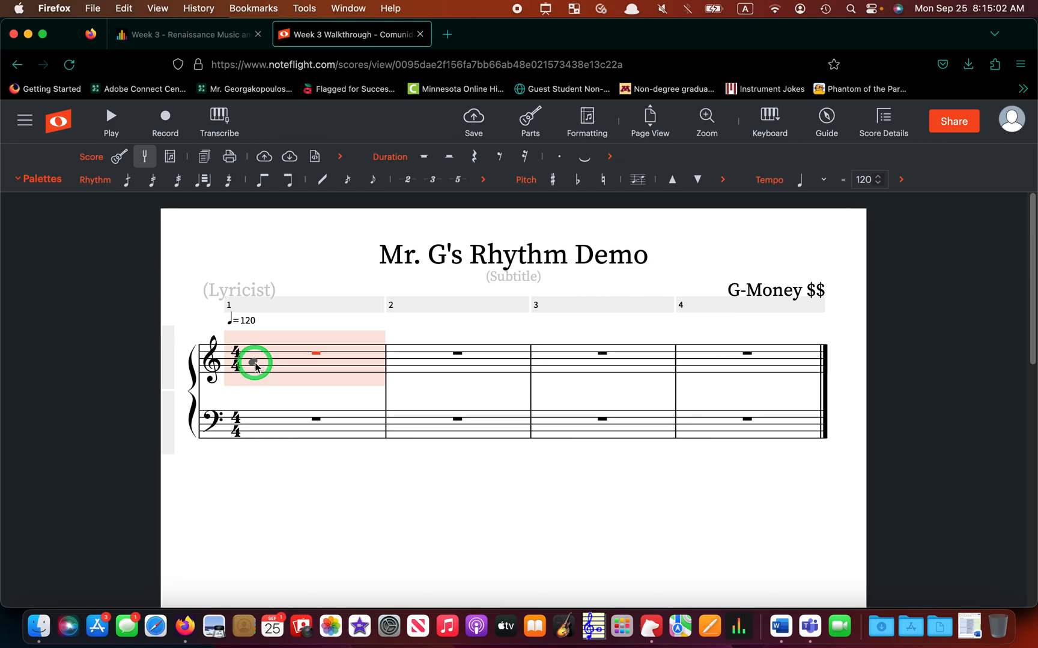
Enter whole notes in treble-staff measures 1 and 2, replacing their rests.
left_click(246, 367)
left_click(255, 368)
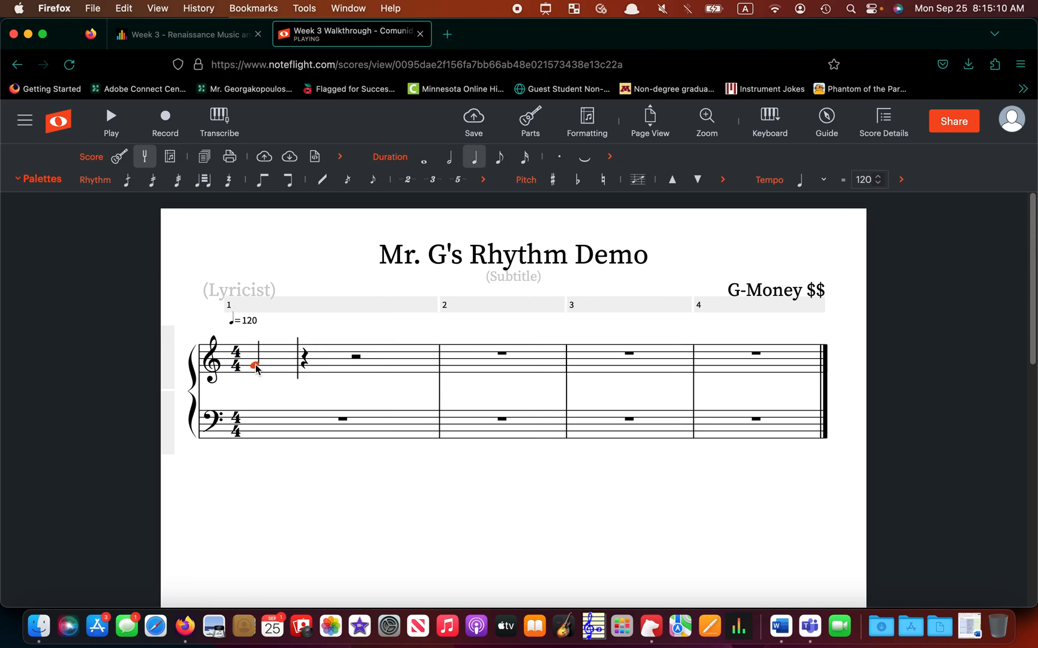
left_click(258, 367)
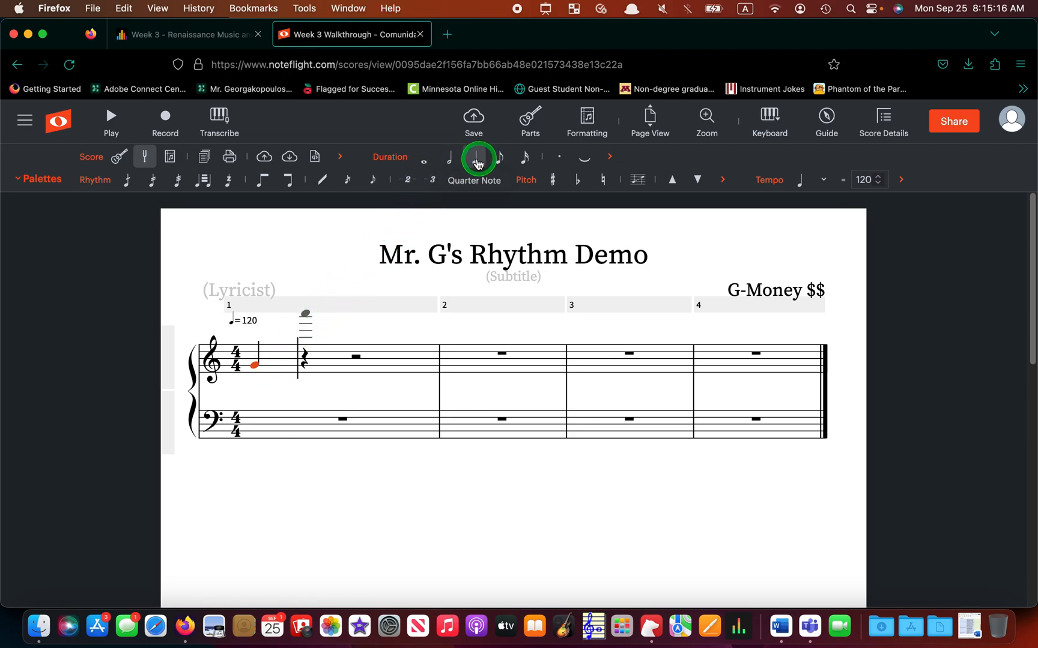
left_click(424, 165)
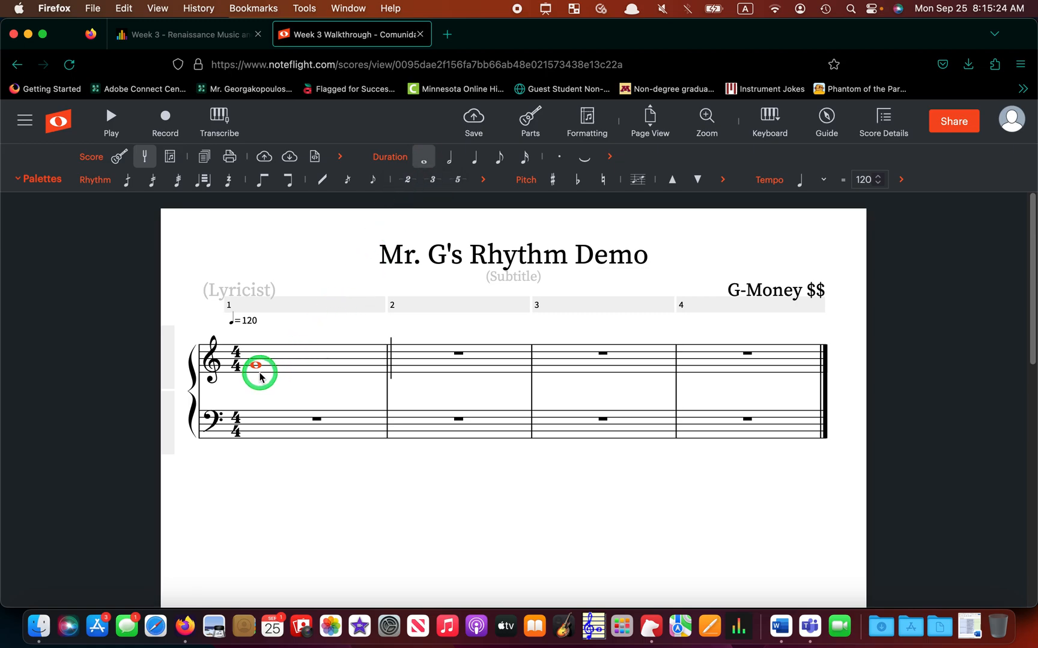
left_click(401, 366)
left_click(401, 367)
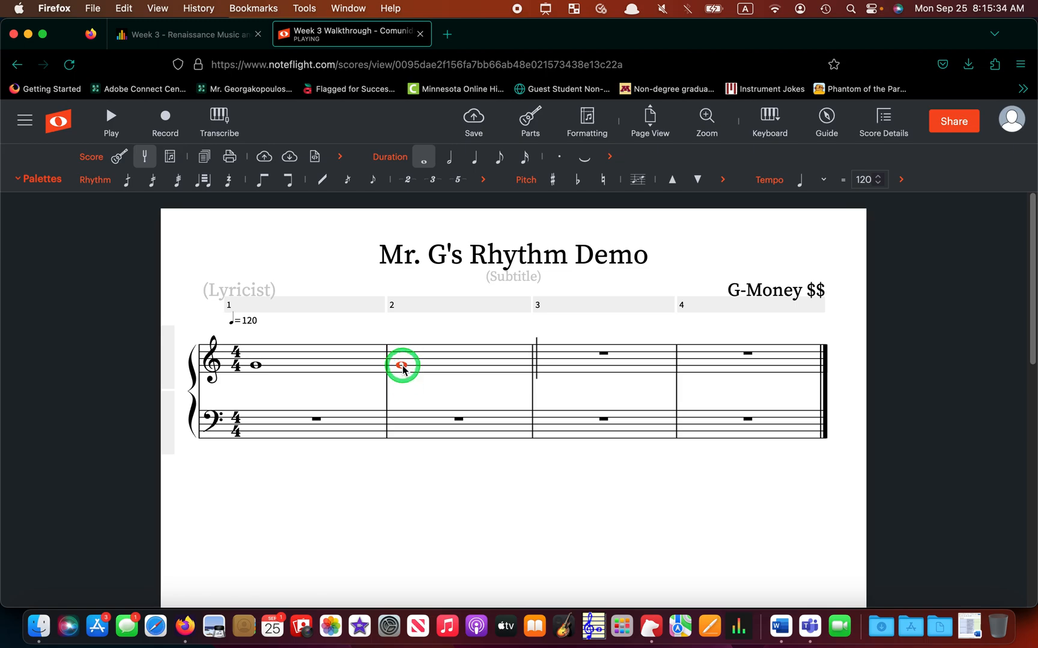
Fill measure 2 with two half notes.
left_click(452, 163)
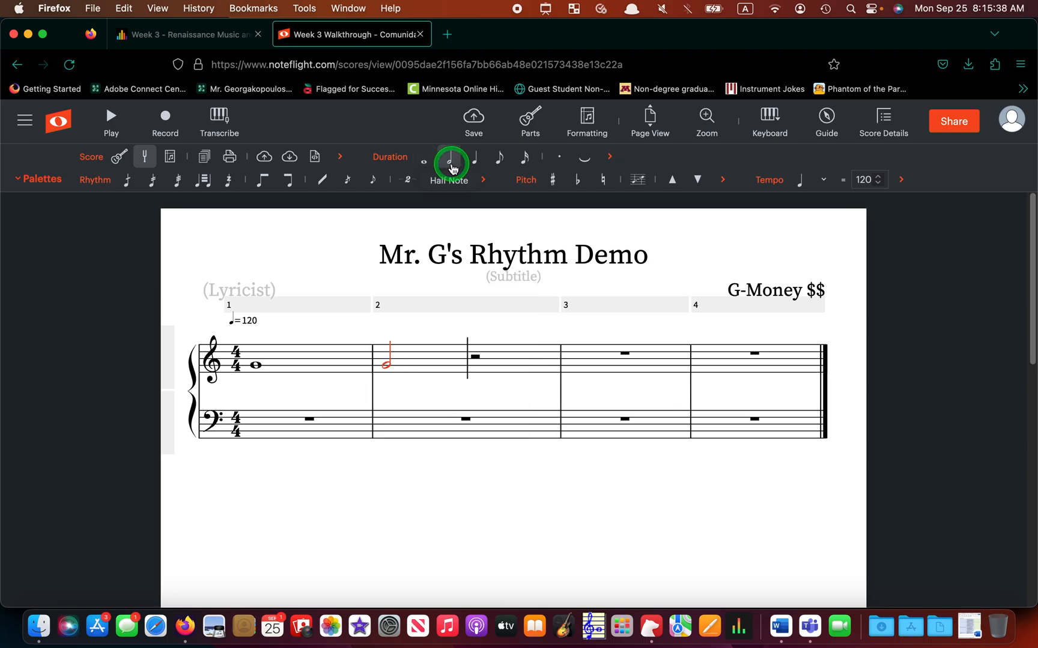
left_click(478, 331)
left_click(387, 368)
left_click(477, 367)
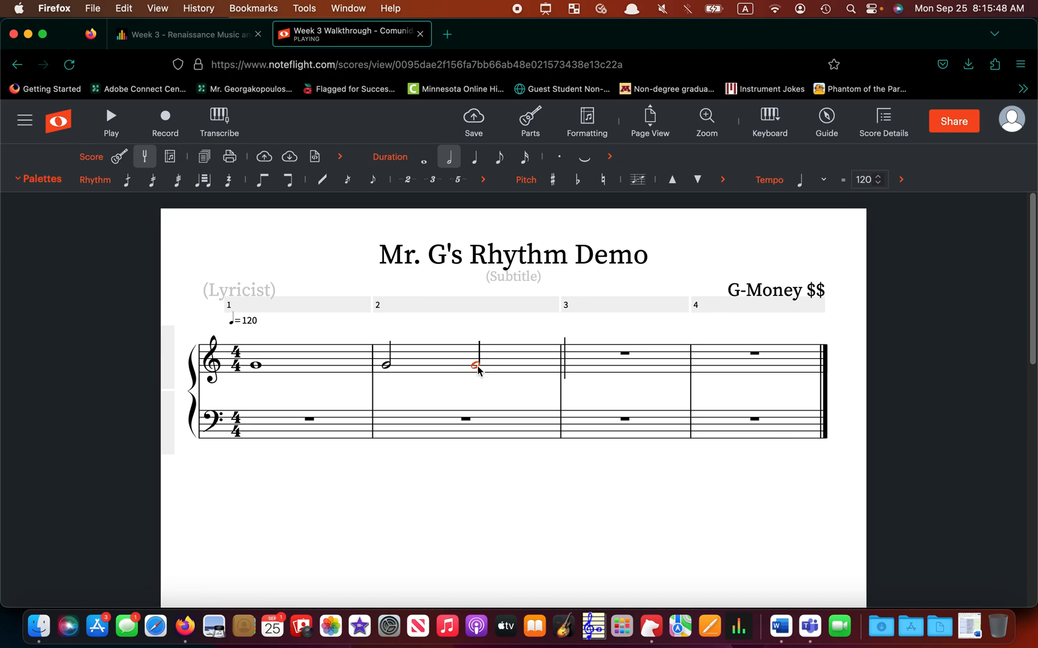
Fill measure 3 with four quarter notes.
left_click(574, 367)
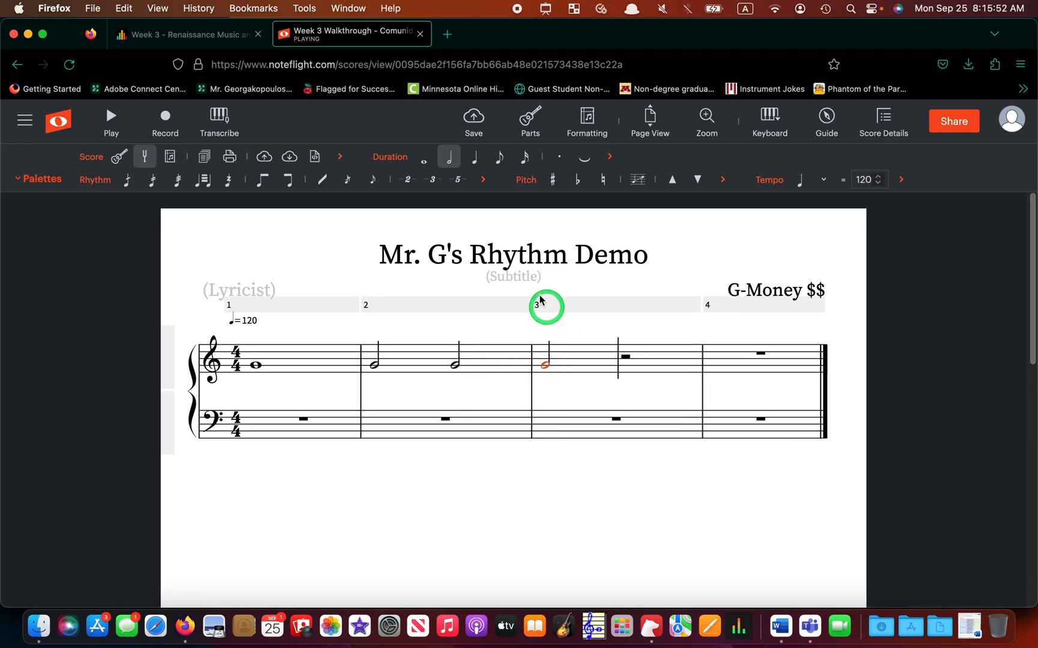
left_click(475, 156)
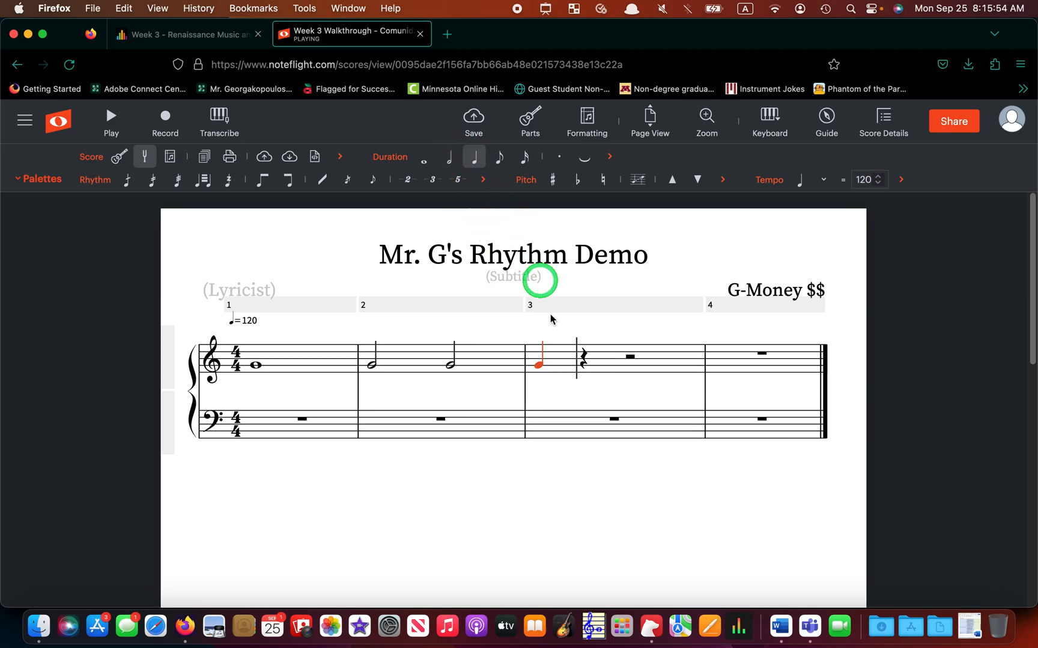
left_click(581, 364)
left_click(623, 366)
left_click(671, 365)
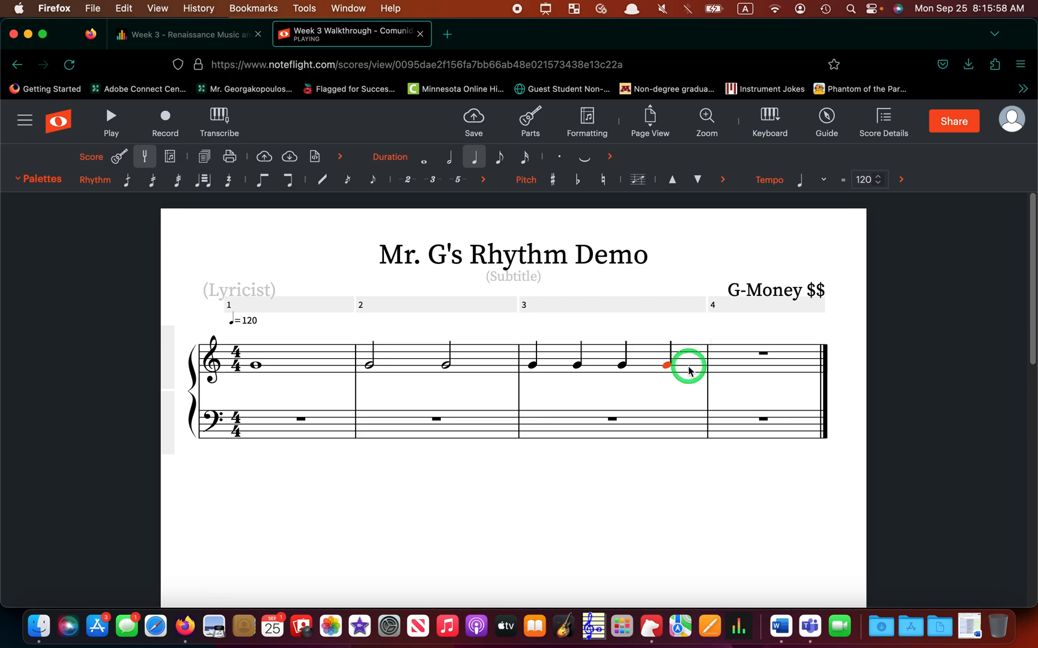
left_click(498, 159)
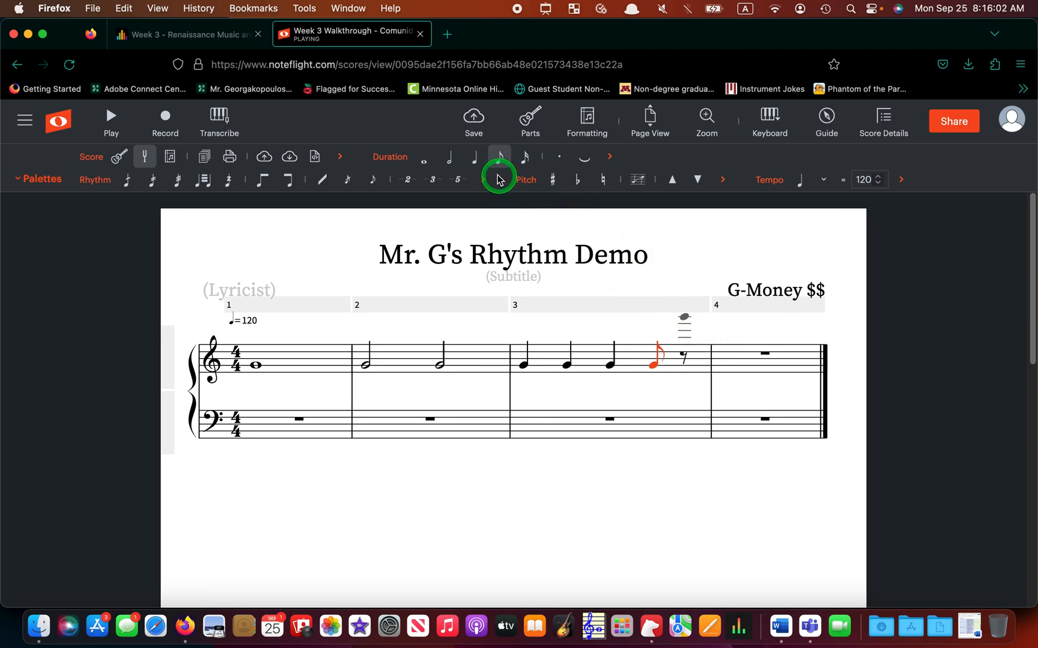
left_click(475, 157)
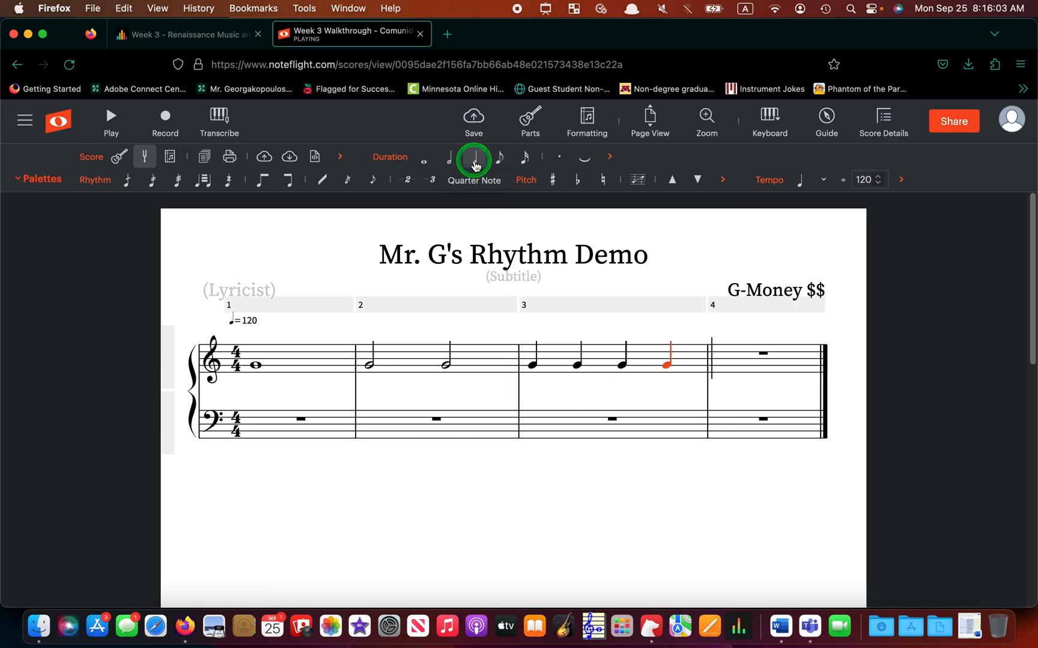
Fill measure 4 with eight beamed eighth notes.
left_click(720, 366)
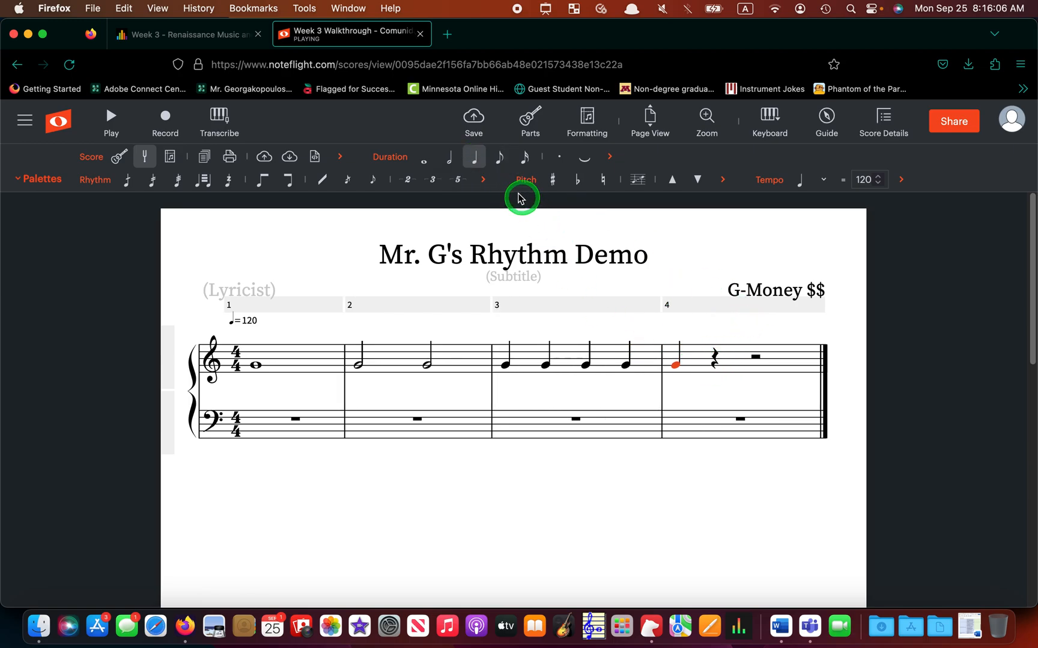
left_click(501, 161)
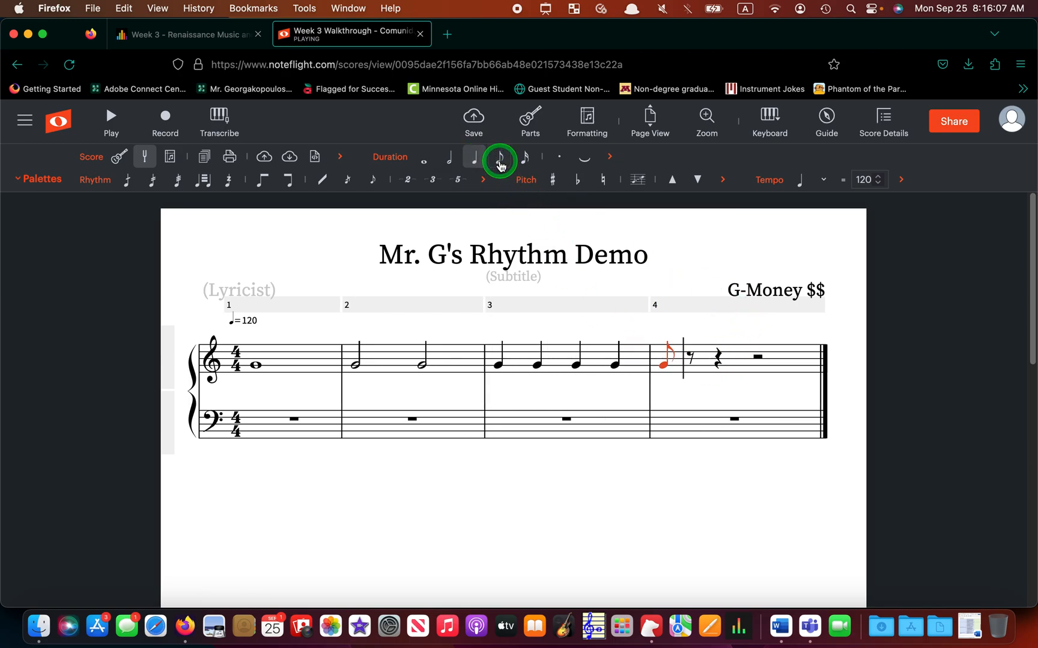
left_click(692, 365)
left_click(717, 365)
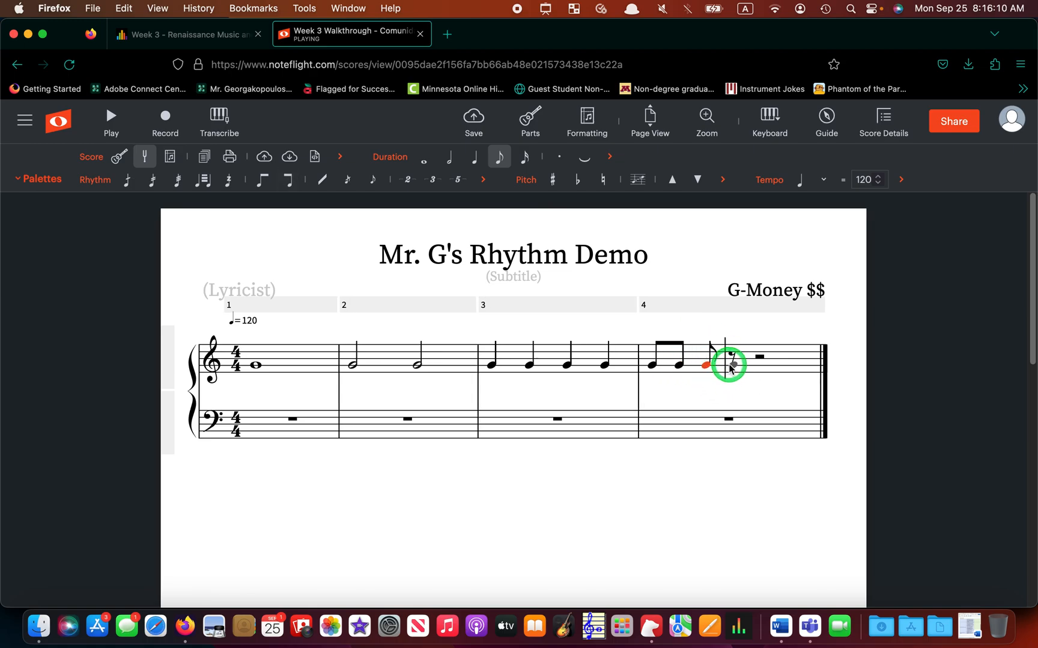
left_click(757, 365)
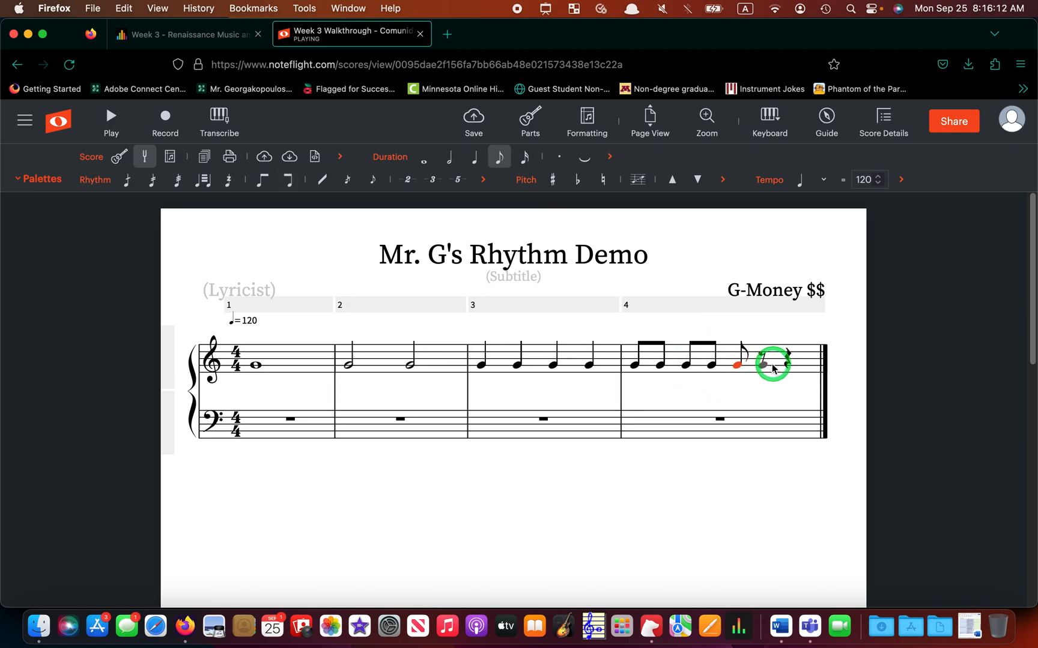
left_click(779, 366)
left_click(785, 367)
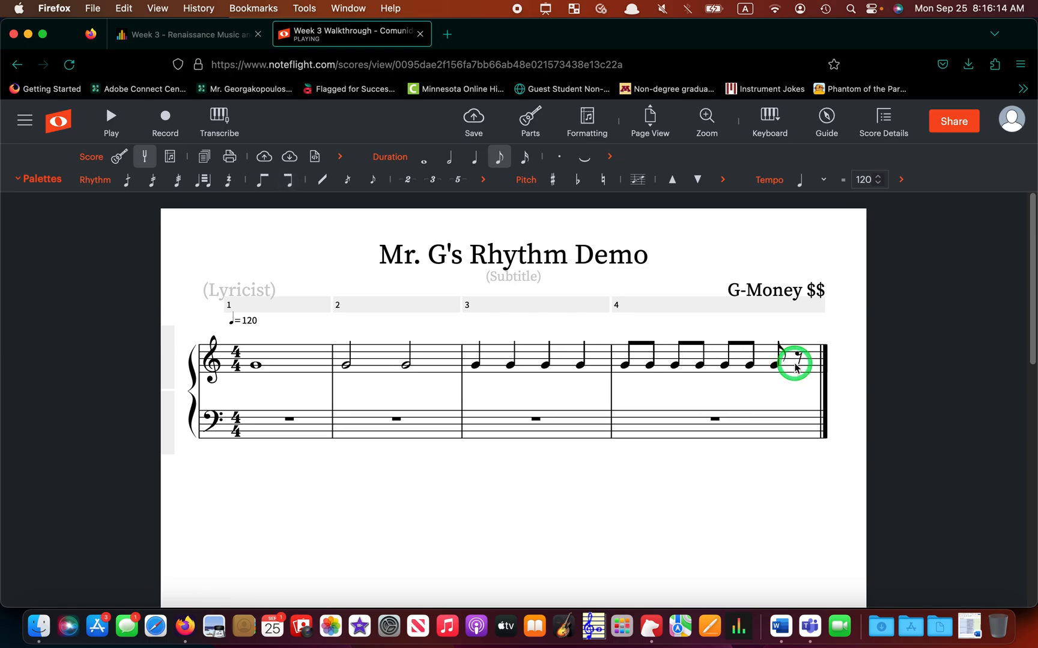
left_click(793, 366)
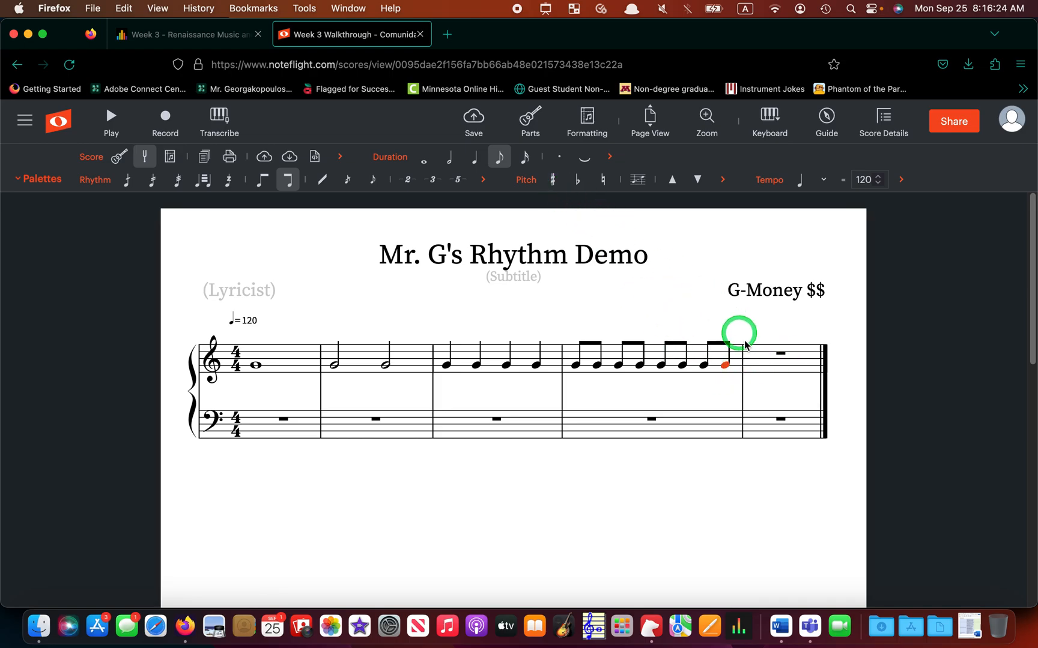
Use the sixteenth-note duration to click sixteen beamed sixteenth notes into measure 5.
left_click(754, 365)
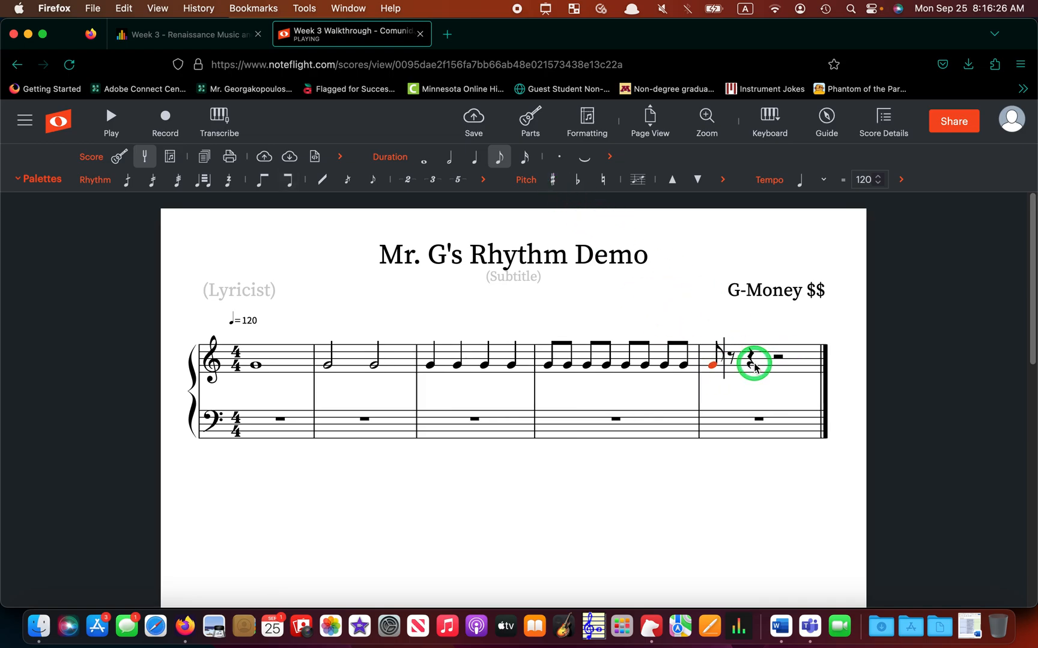
left_click(525, 158)
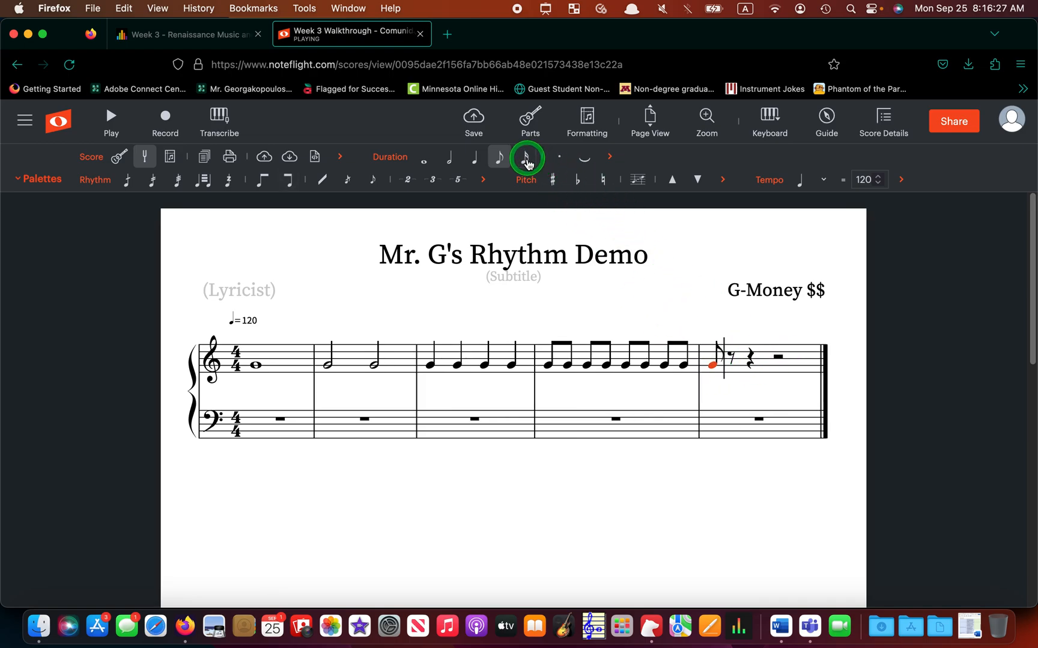
left_click(720, 365)
left_click(732, 366)
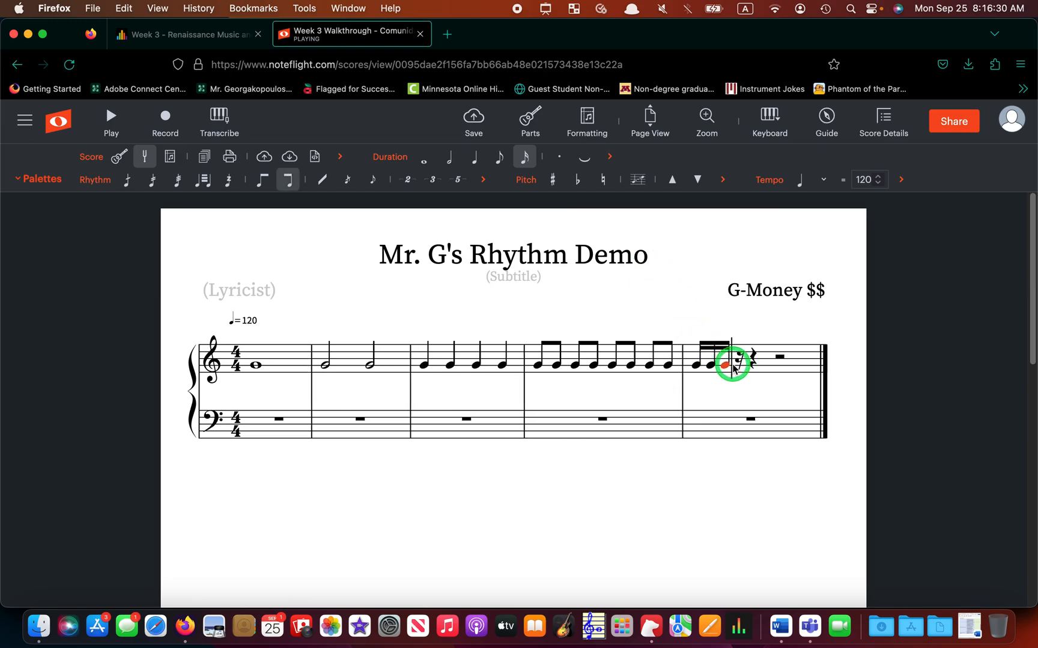
left_click(747, 366)
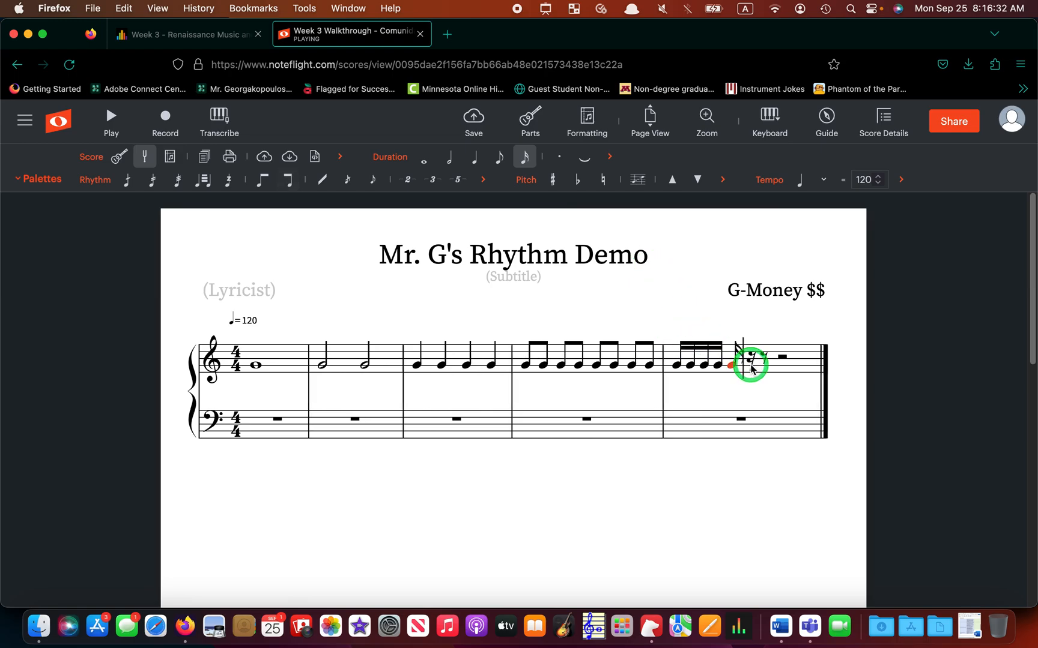
left_click(752, 366)
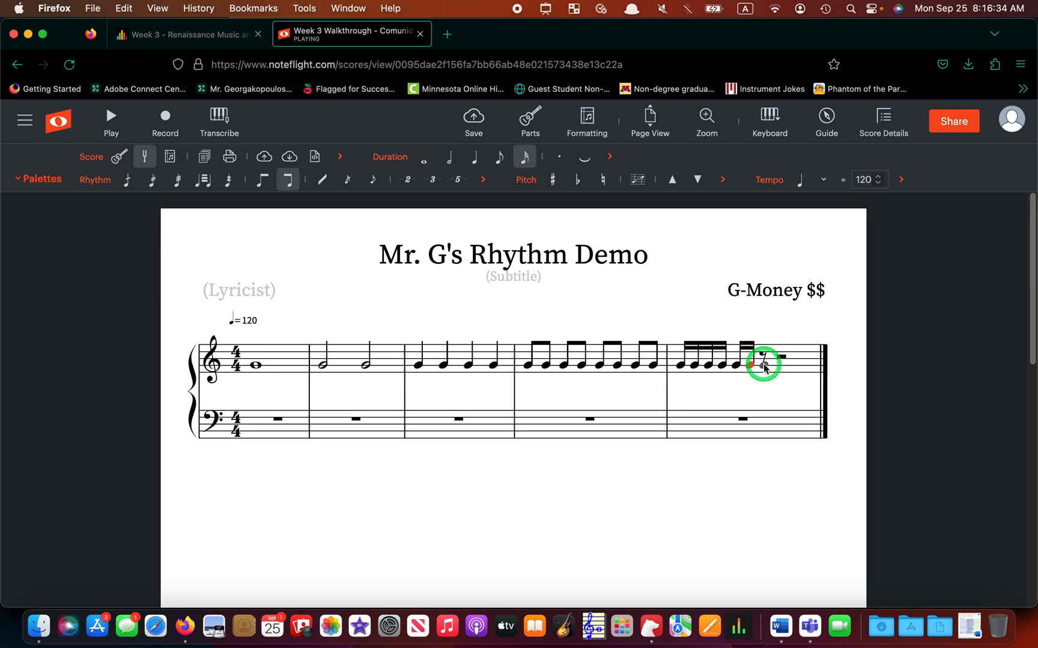
left_click(765, 366)
left_click(770, 366)
left_click(779, 367)
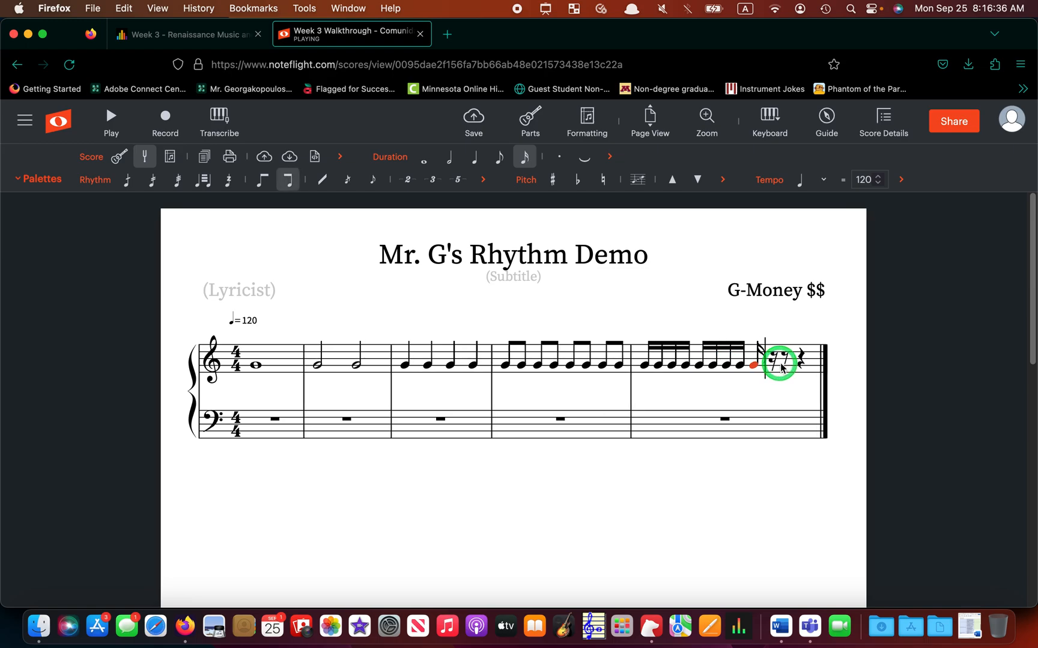
left_click(771, 366)
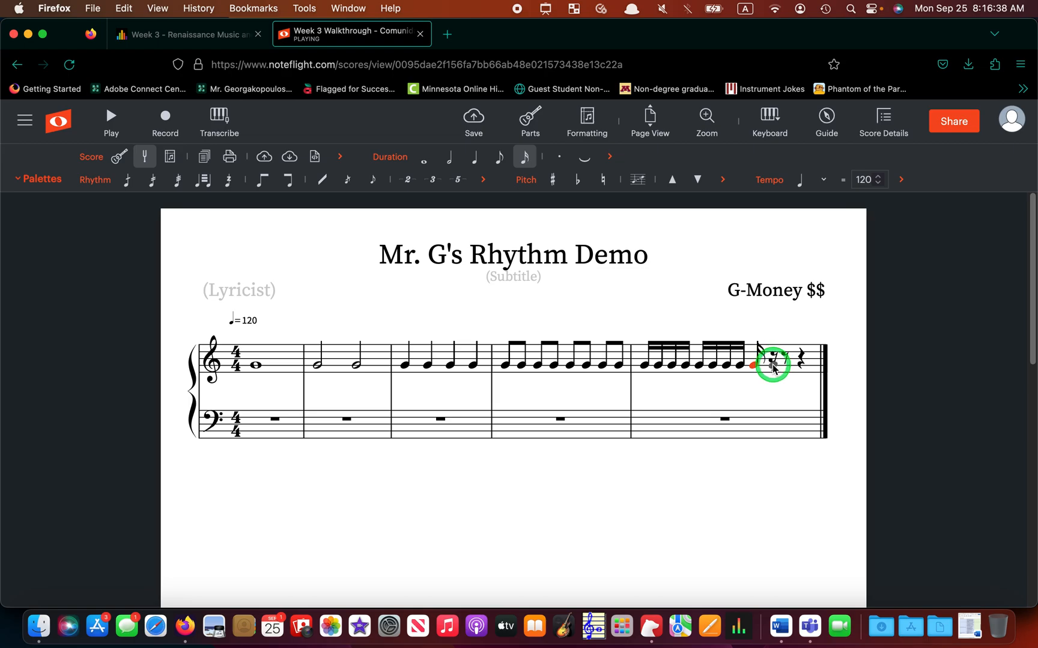
left_click(778, 367)
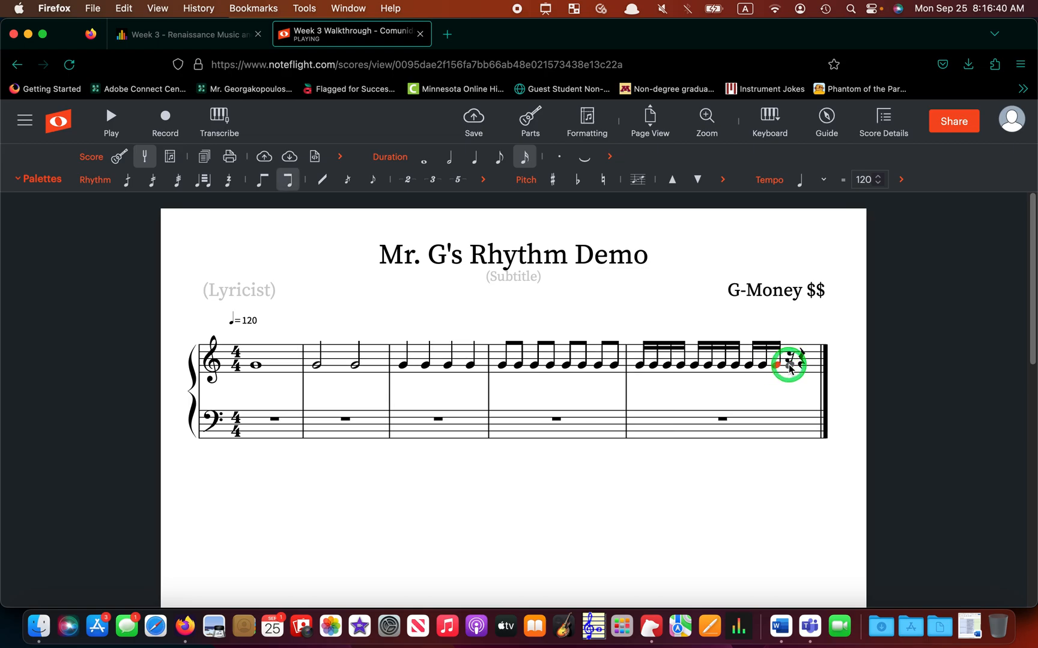
left_click(793, 365)
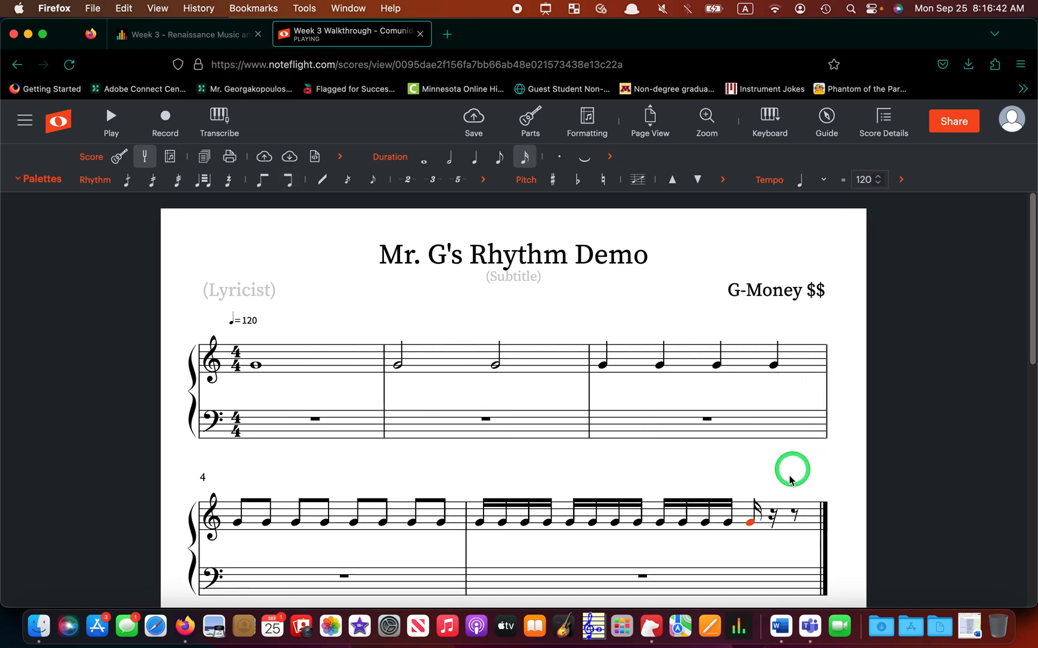
left_click(783, 522)
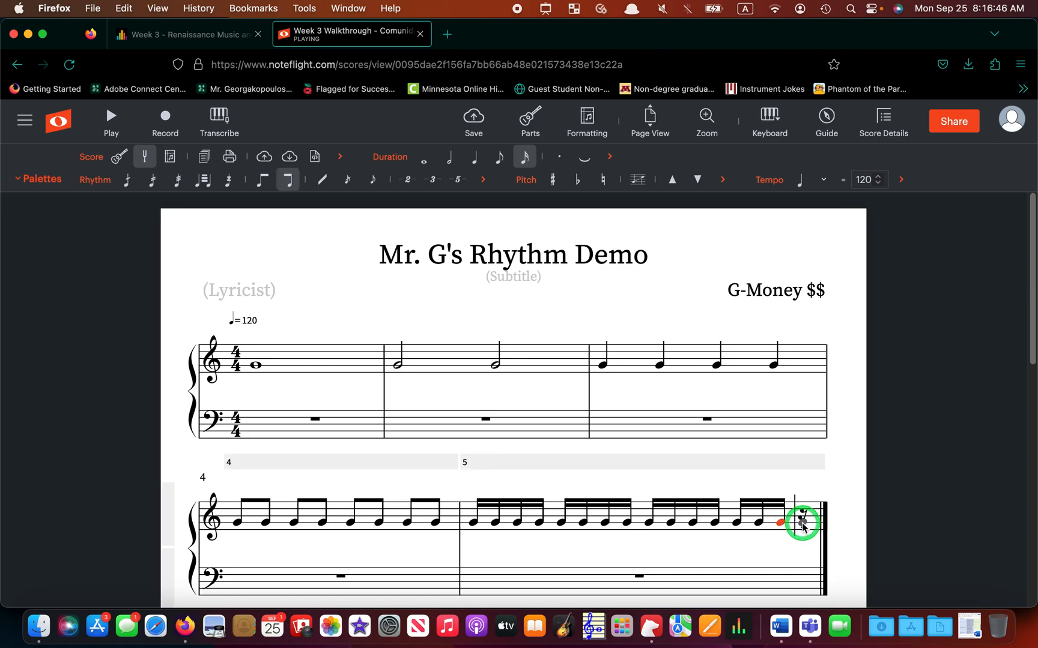
left_click(802, 524)
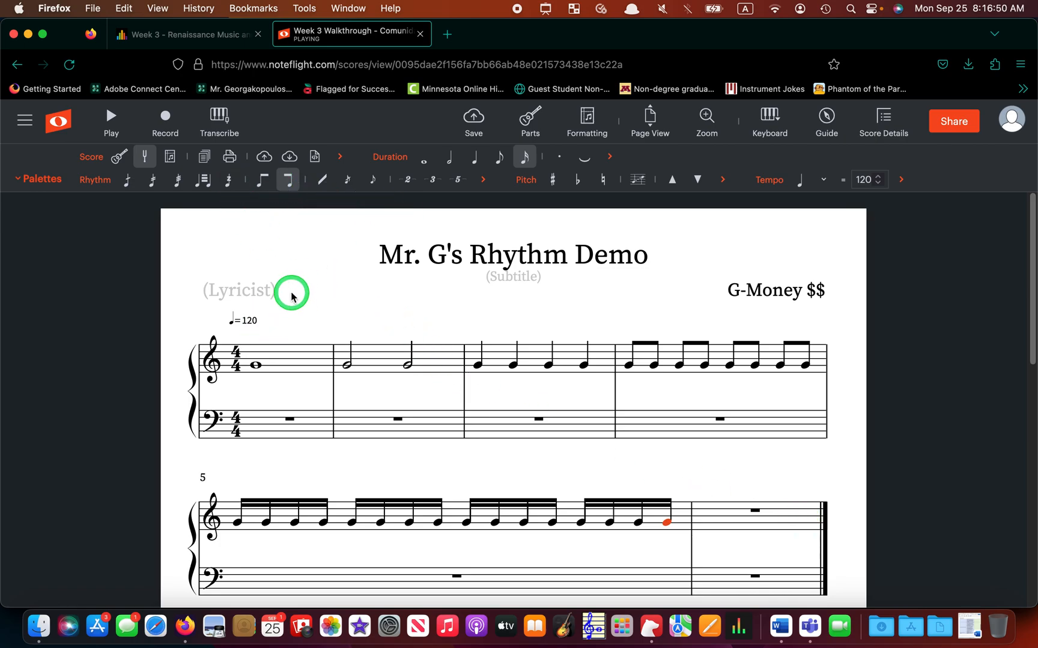
left_click_drag(291, 296, 260, 368)
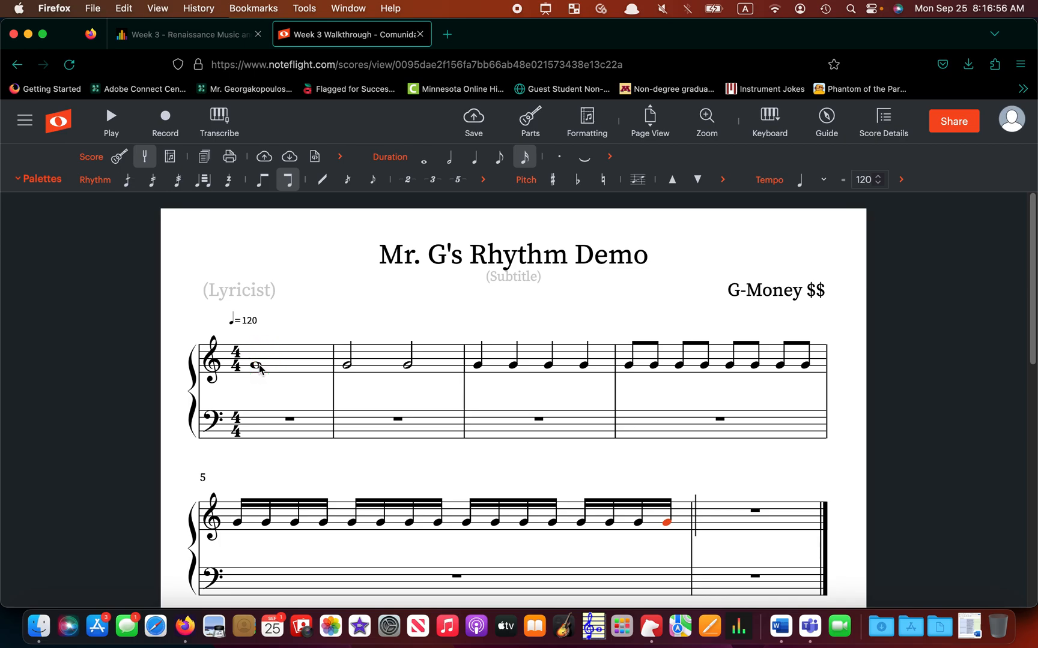
mouse_move(260, 368)
left_mouse_down()
mouse_move(280, 340)
mouse_move(259, 380)
mouse_move(313, 347)
mouse_move(345, 368)
mouse_move(378, 360)
mouse_move(401, 367)
mouse_move(355, 365)
mouse_move(402, 376)
mouse_move(445, 364)
mouse_move(524, 382)
mouse_move(582, 382)
mouse_move(482, 376)
mouse_move(796, 375)
mouse_move(627, 369)
mouse_move(226, 525)
mouse_move(509, 519)
mouse_move(645, 536)
left_mouse_up()
left_click_drag(338, 487, 210, 496)
Select the empty measure 6 and delete it with its minus button.
left_click(484, 461)
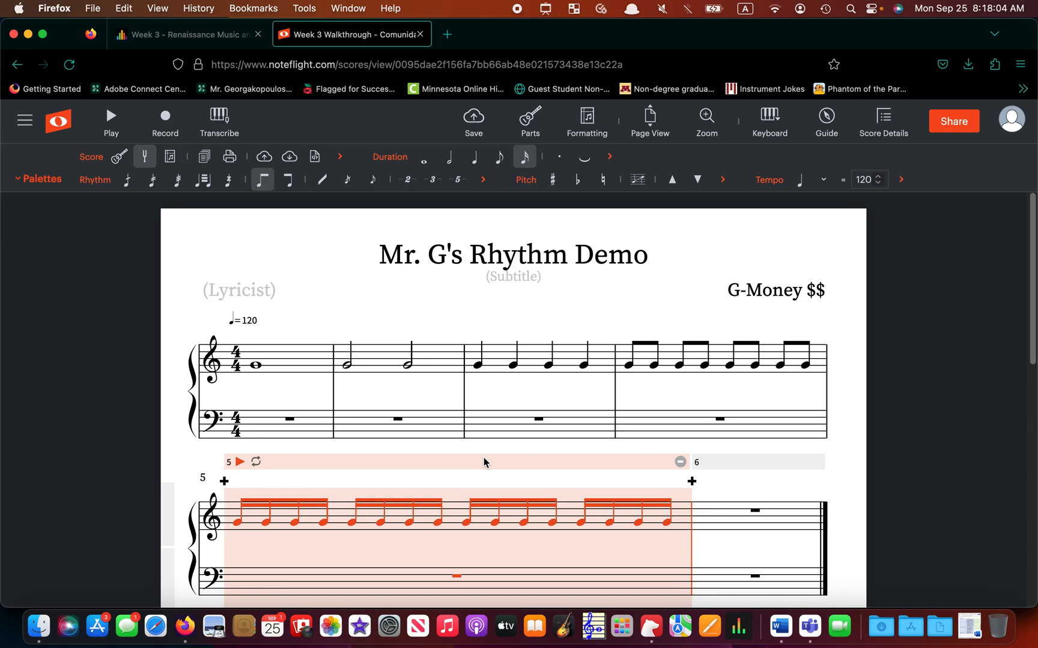
left_click(825, 485)
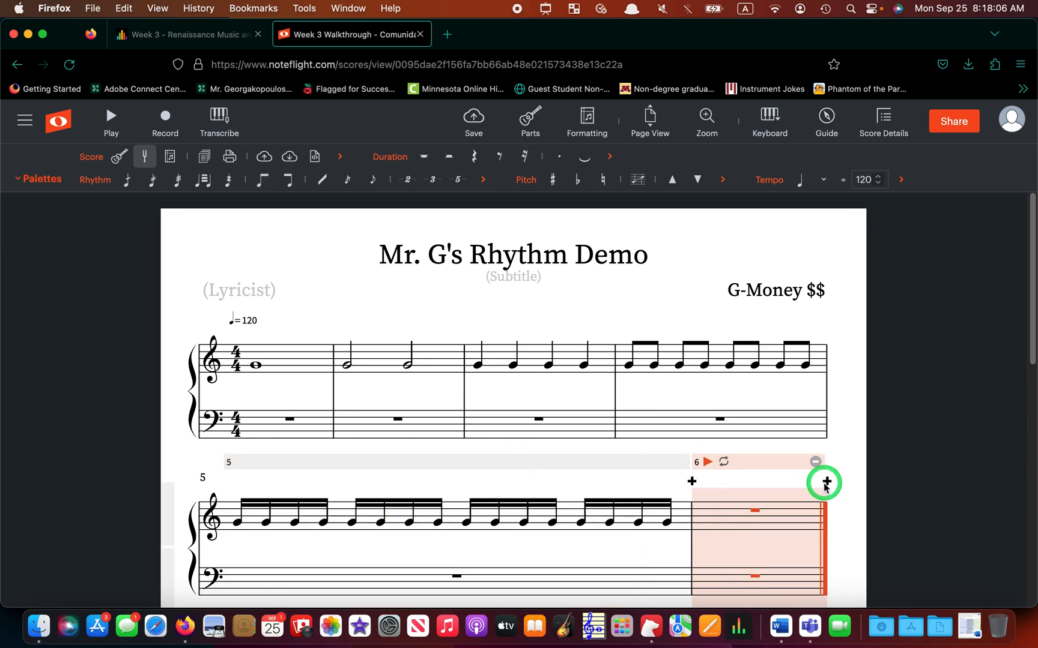
scroll(769, 531, "down", 2)
left_click(757, 578)
left_click(736, 469)
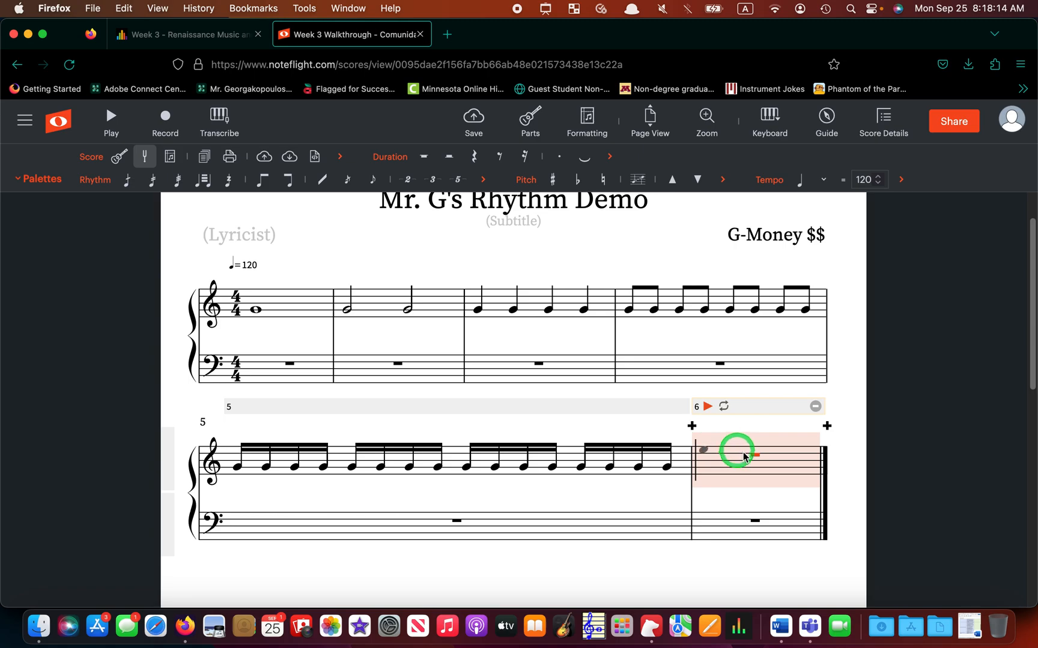
left_click(815, 407)
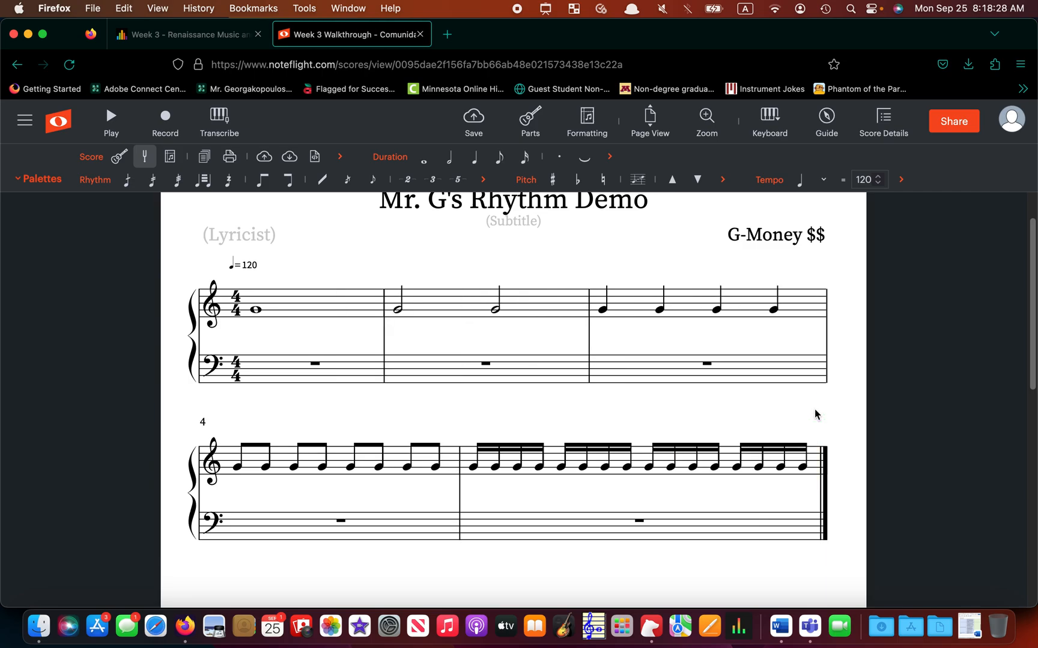
Click through the notes across the remaining five measures of the score.
left_click(557, 421)
scroll(557, 421, "up", 1)
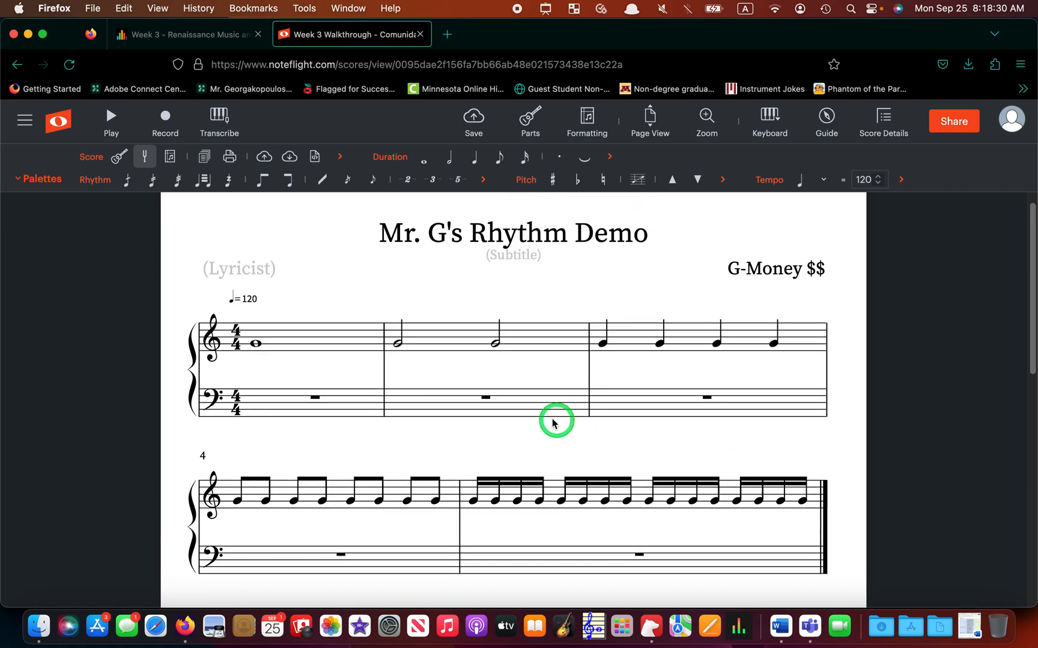
left_click(345, 413)
left_click(266, 387)
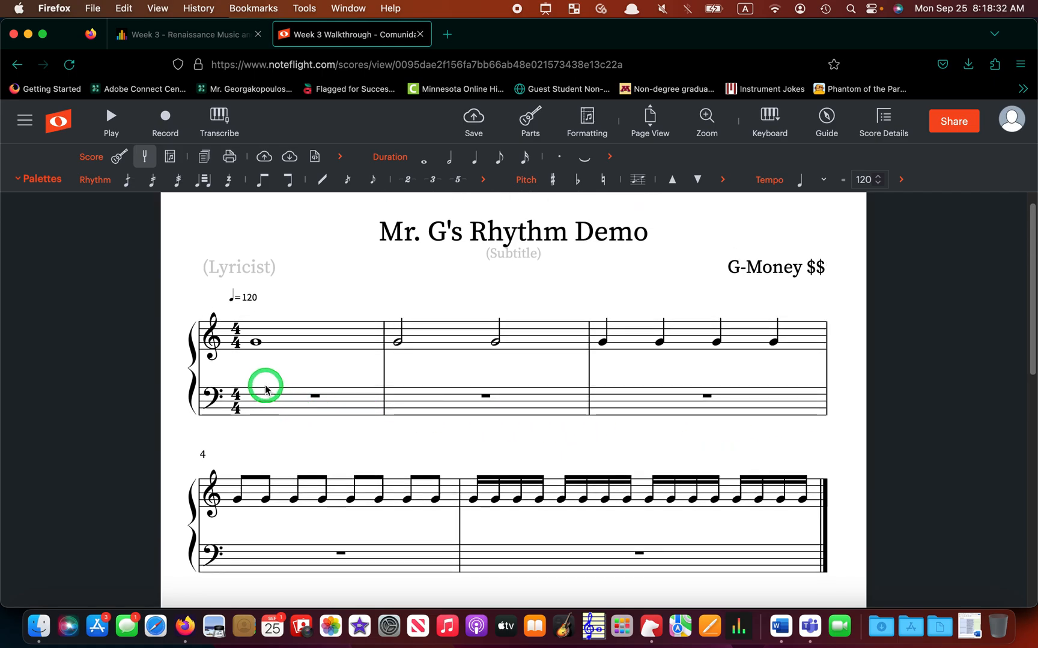
left_click(304, 376)
left_click(417, 361)
left_click(466, 367)
left_click(660, 362)
left_click(716, 386)
left_click(358, 505)
left_click(373, 534)
left_click(596, 537)
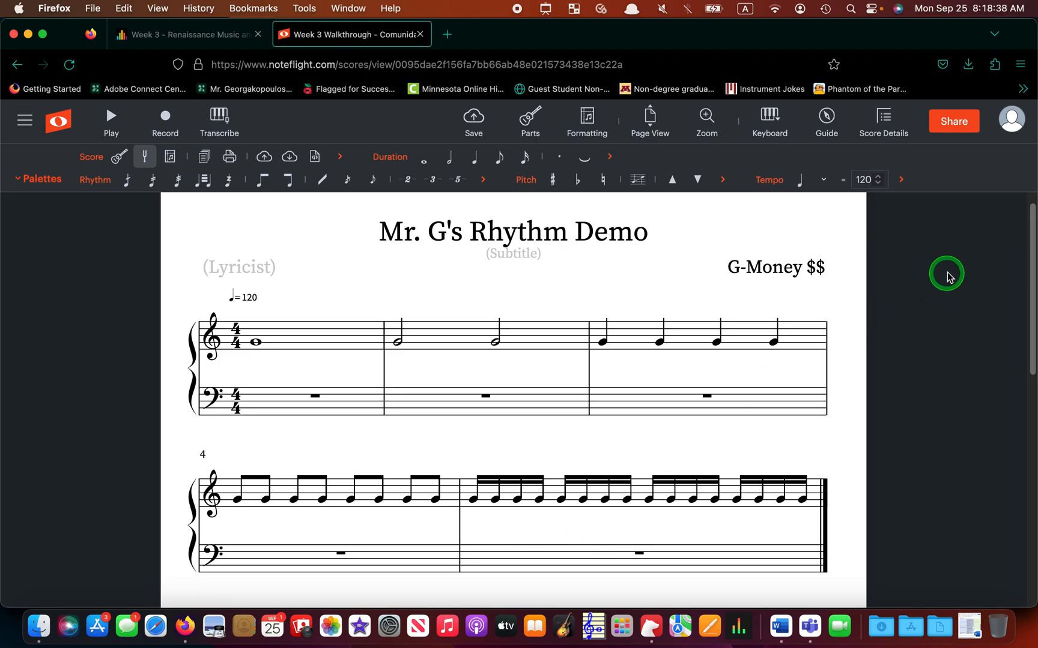
Set access to 'Anyone with a link' who 'can comment', copy the link, and save.
left_click(955, 125)
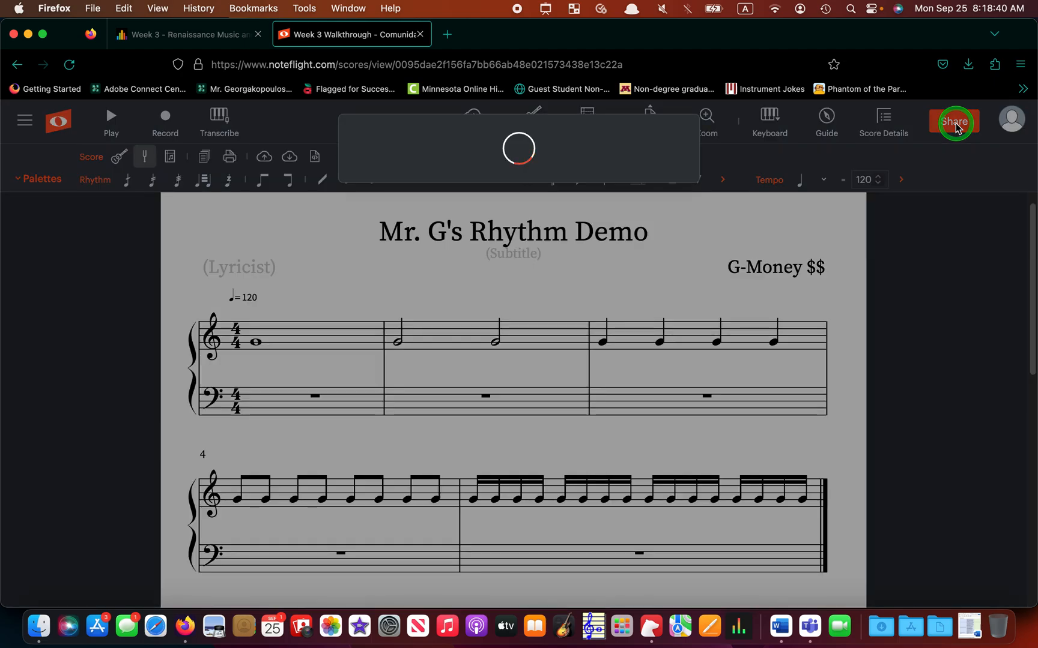
left_click(481, 127)
left_click(520, 141)
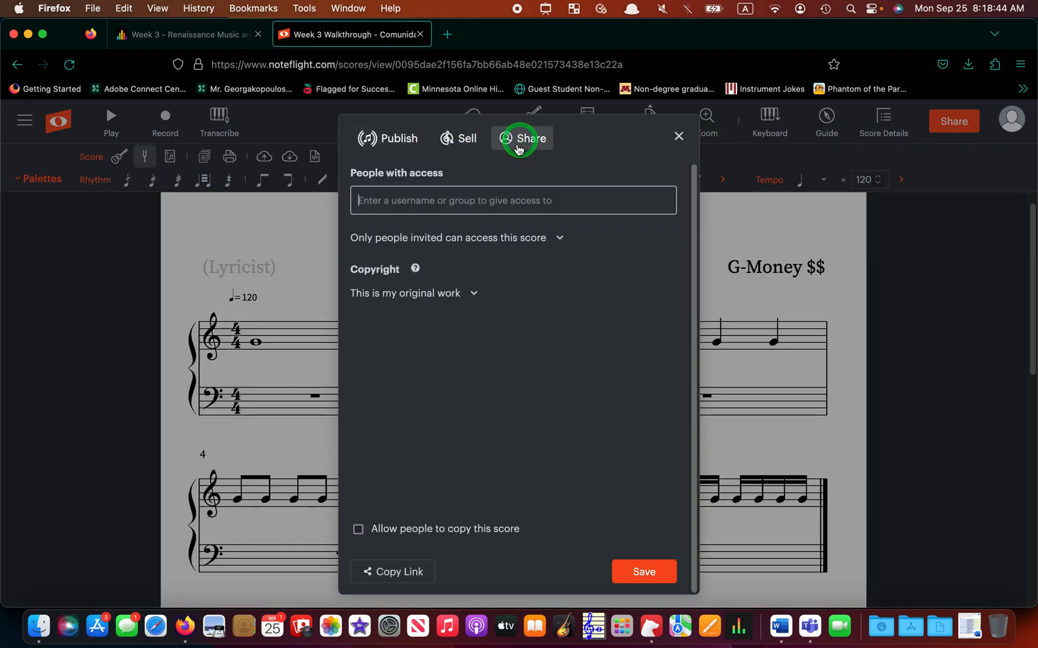
left_click(505, 239)
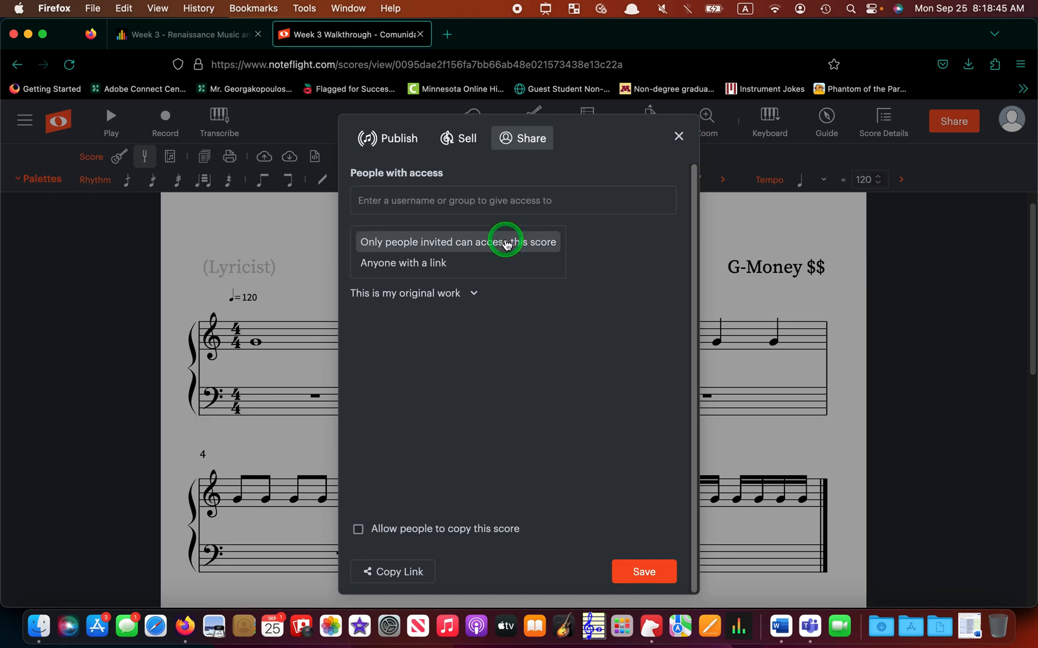
left_click(486, 270)
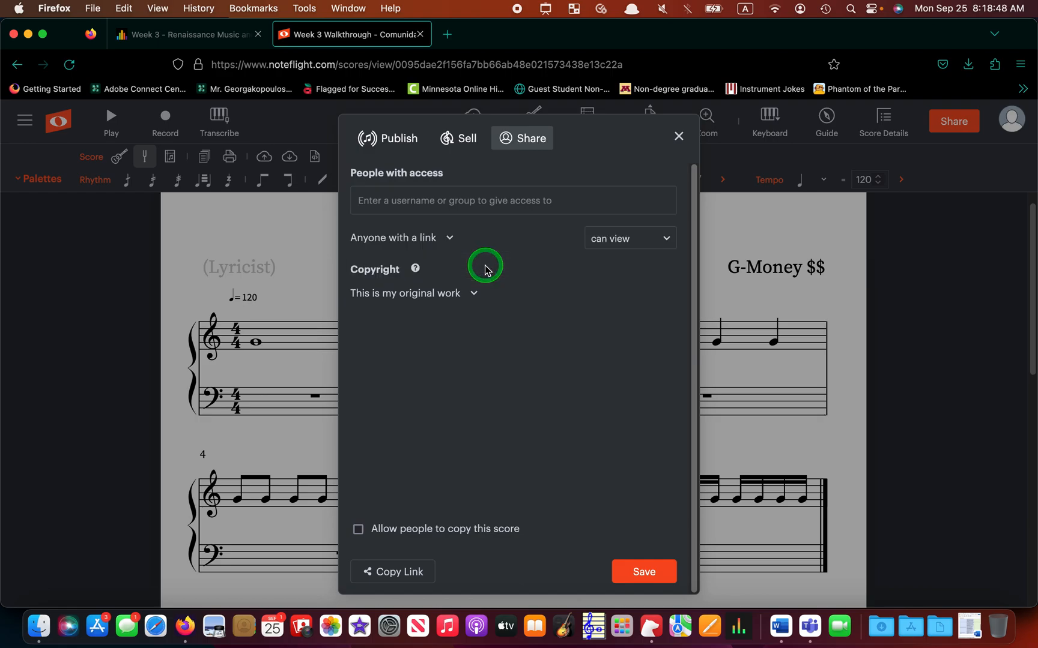
left_click(646, 241)
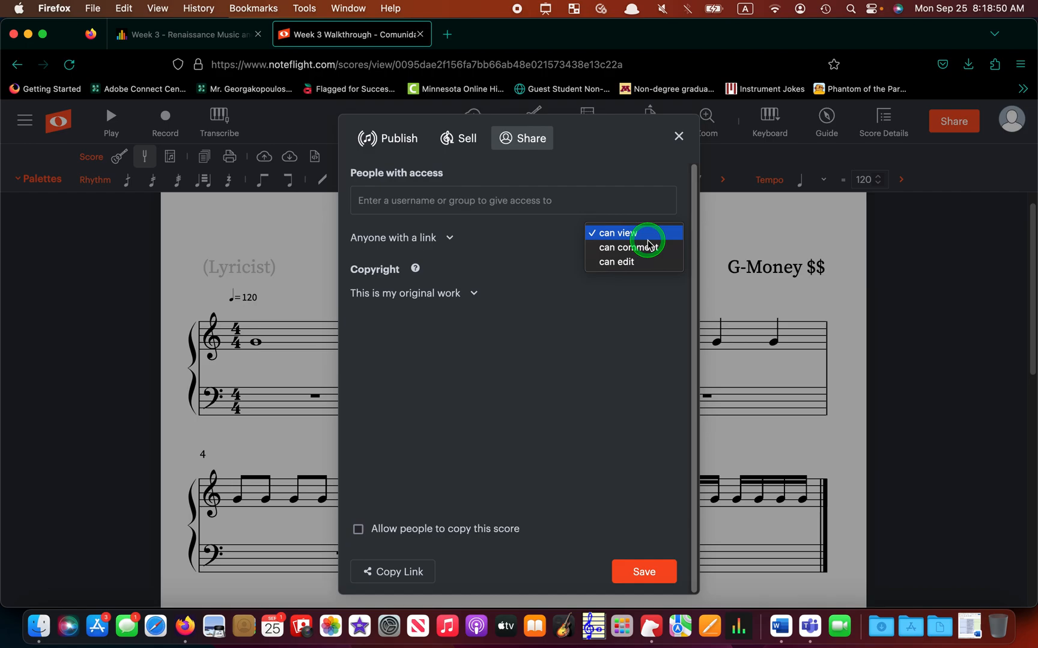
left_click(647, 245)
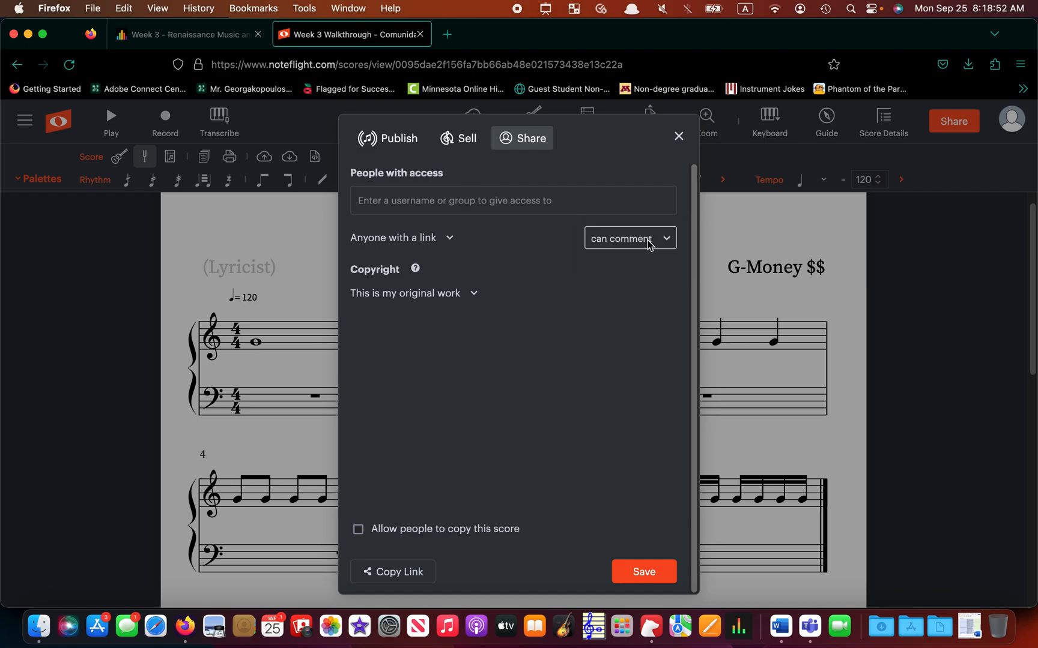
left_click(399, 576)
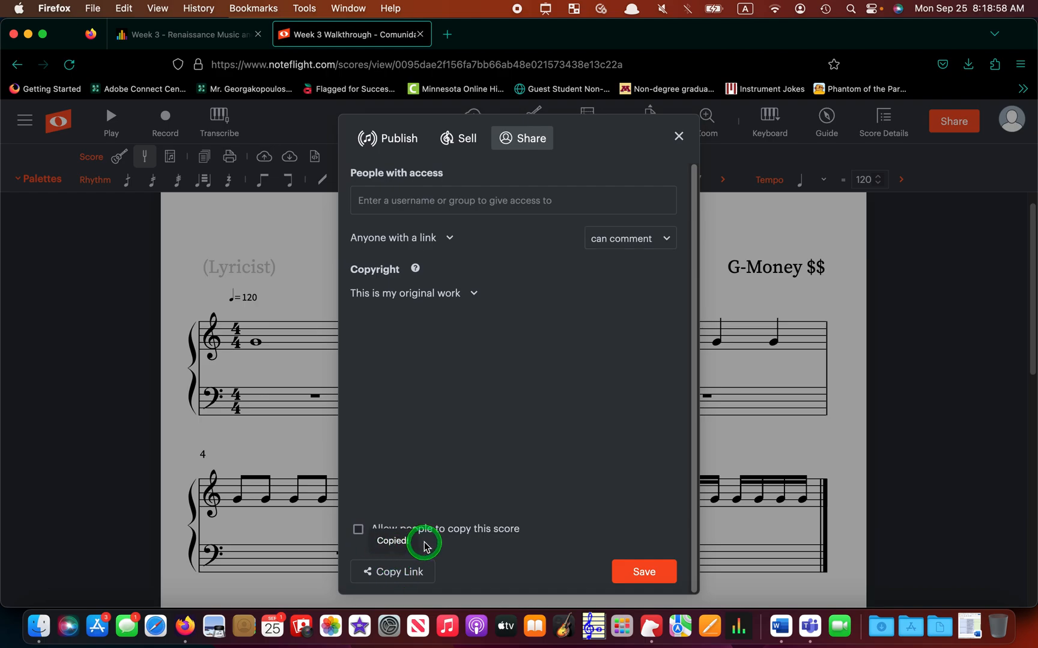
left_click(654, 576)
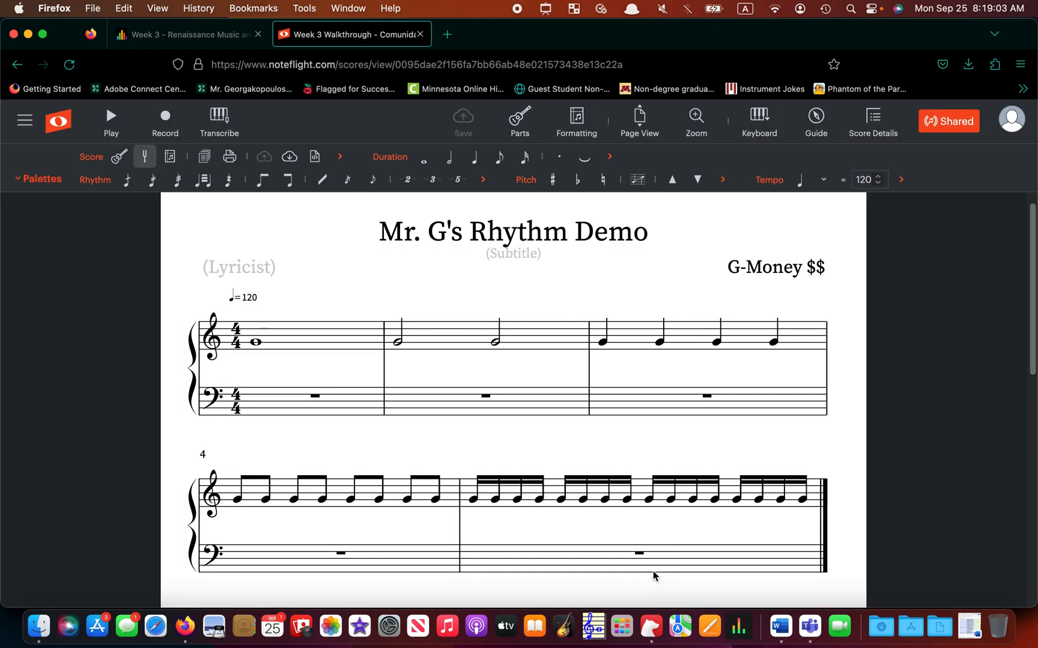
Open Blackboard's 03.3 Entering Rhythms in Noteflight assignment and paste the score link into Comments.
left_click(204, 34)
scroll(602, 424, "down", 7)
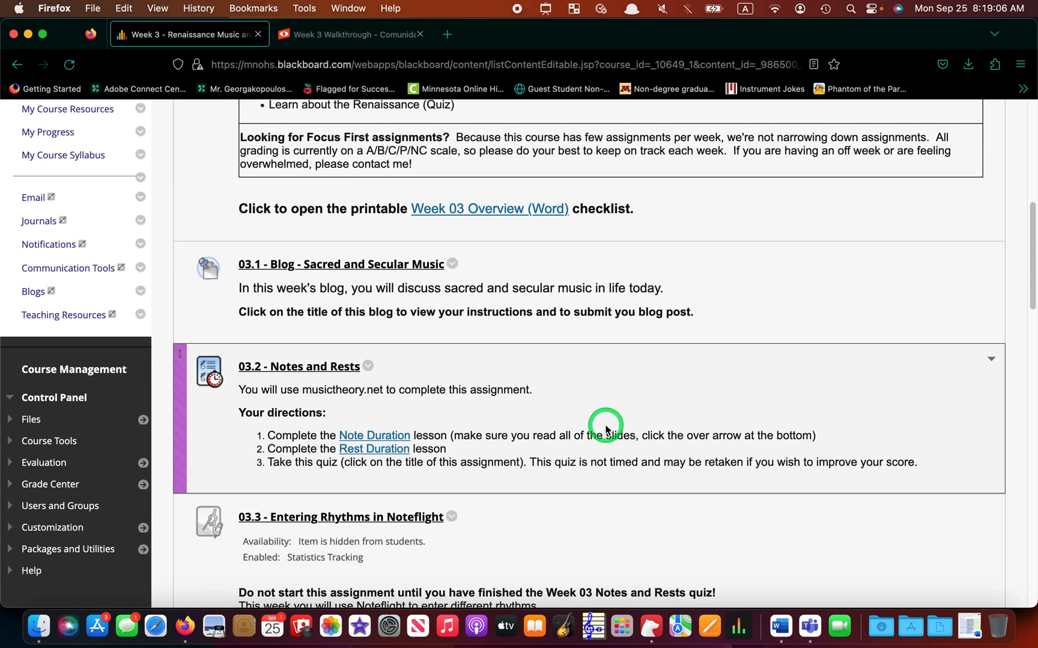
left_click(353, 189)
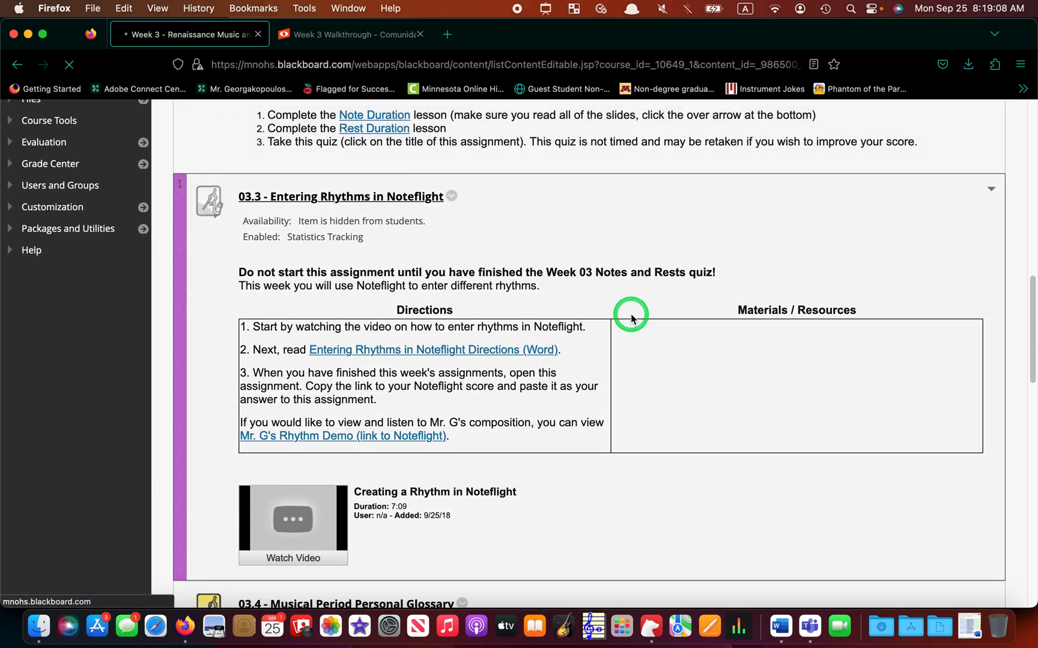
scroll(630, 318, "down", 8)
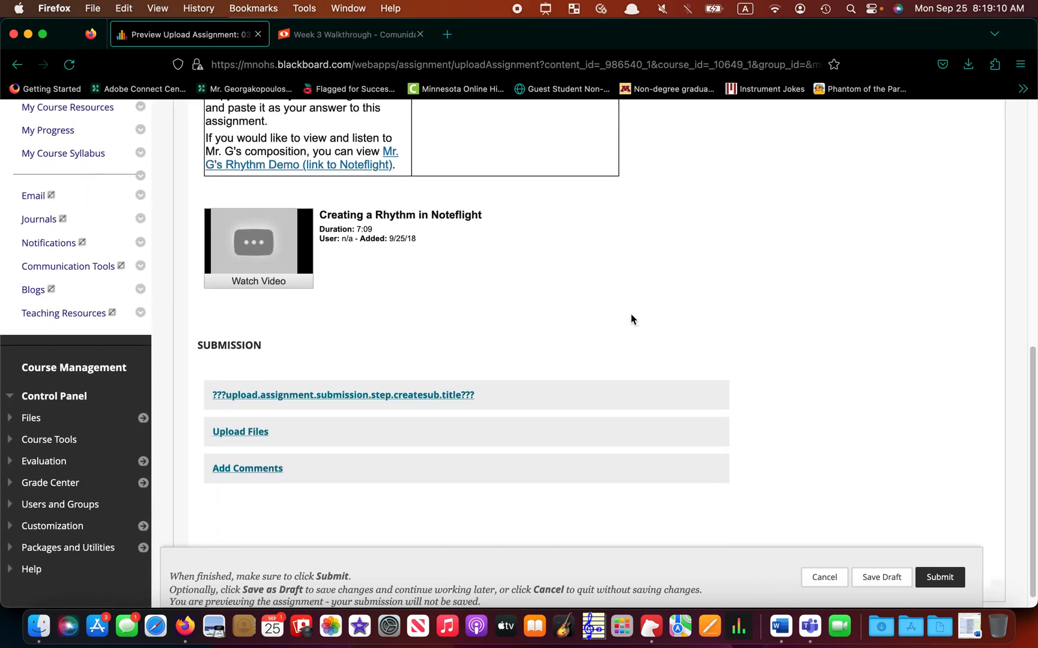
left_click(251, 451)
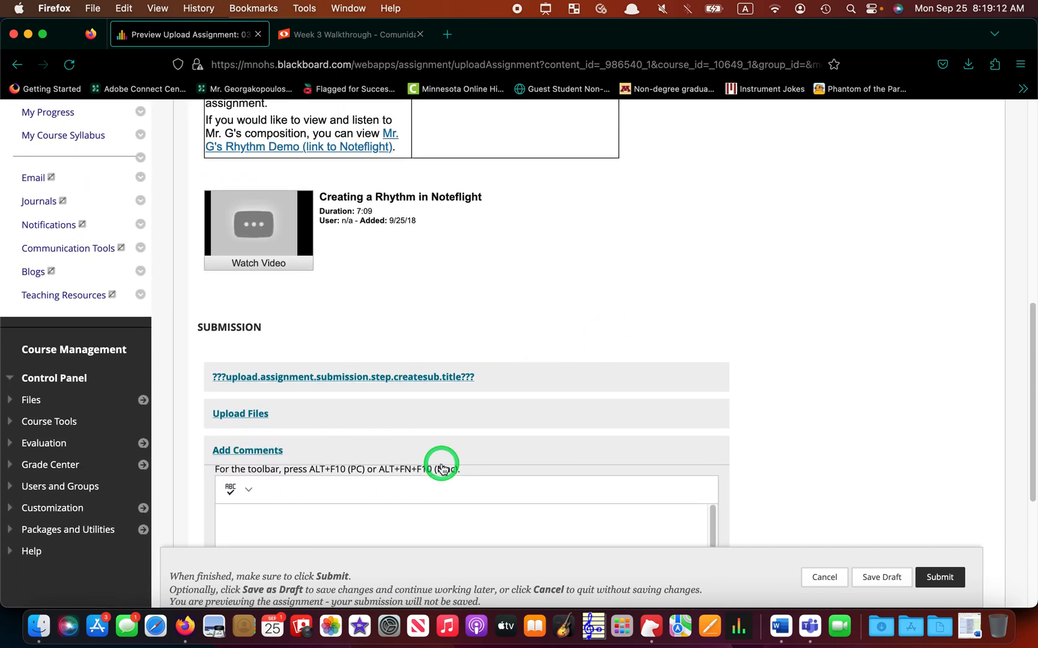
key("super+v")
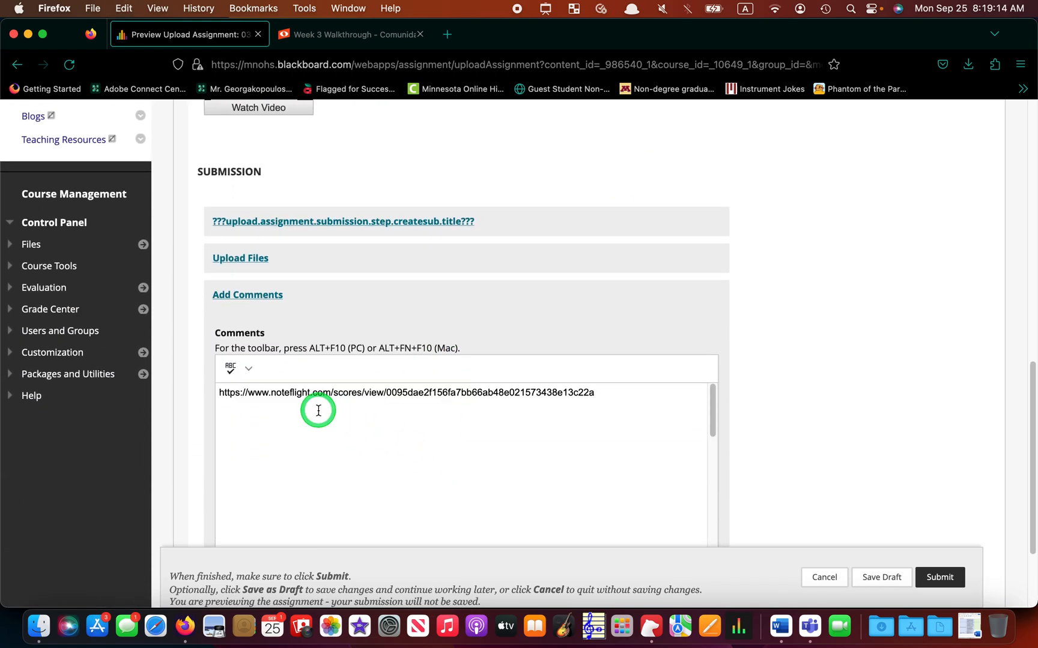